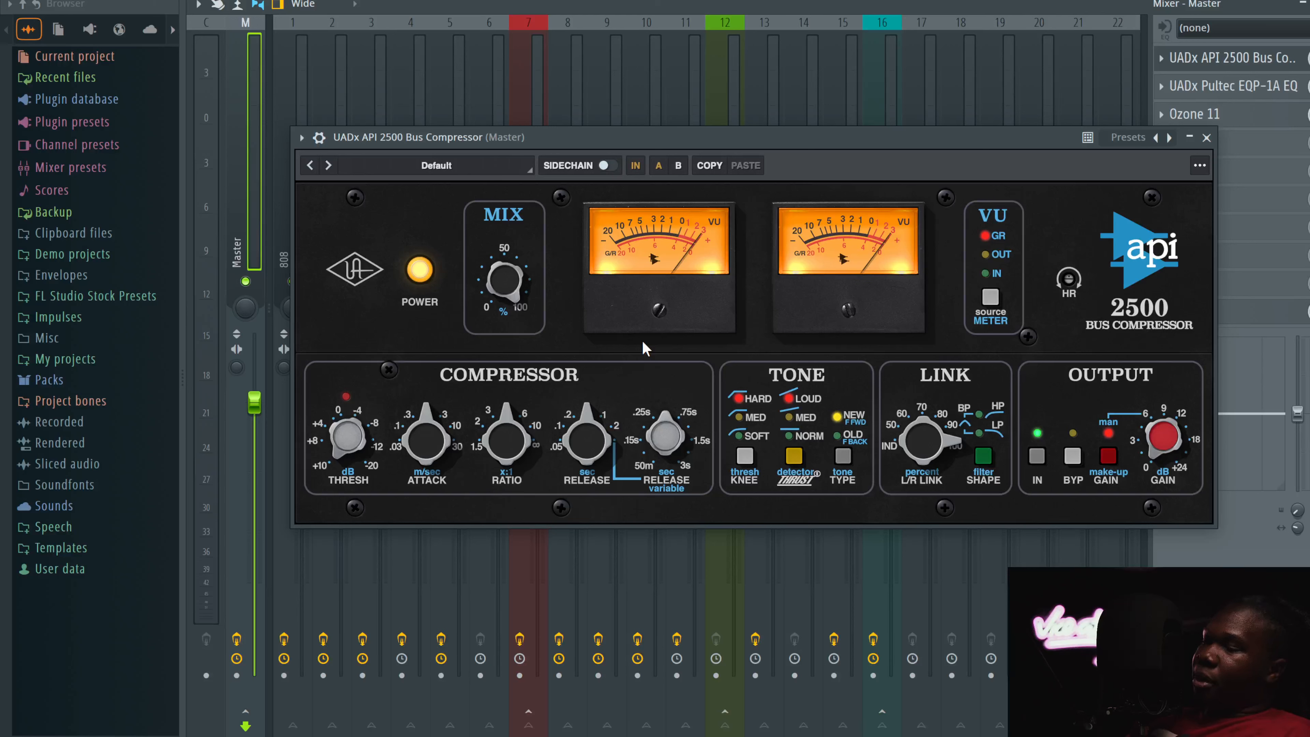
Step: Set the threshold knee of the Master track's API 2500 Bus Compressor to Soft and close the plugin
{"action": "left_click", "coordinate": [748, 459]}
{"action": "left_click", "coordinate": [748, 460]}
{"action": "left_click", "coordinate": [748, 460]}
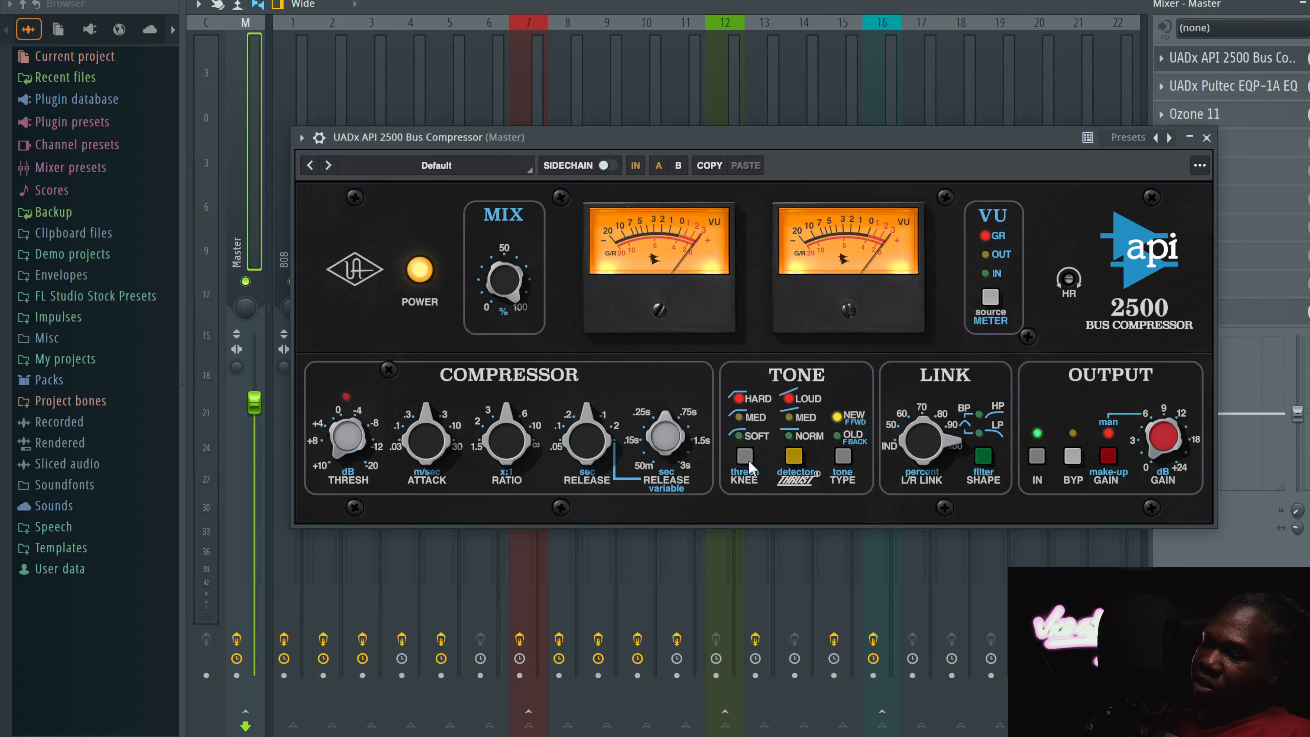
{"action": "left_click", "coordinate": [749, 460]}
{"action": "left_click", "coordinate": [749, 460]}
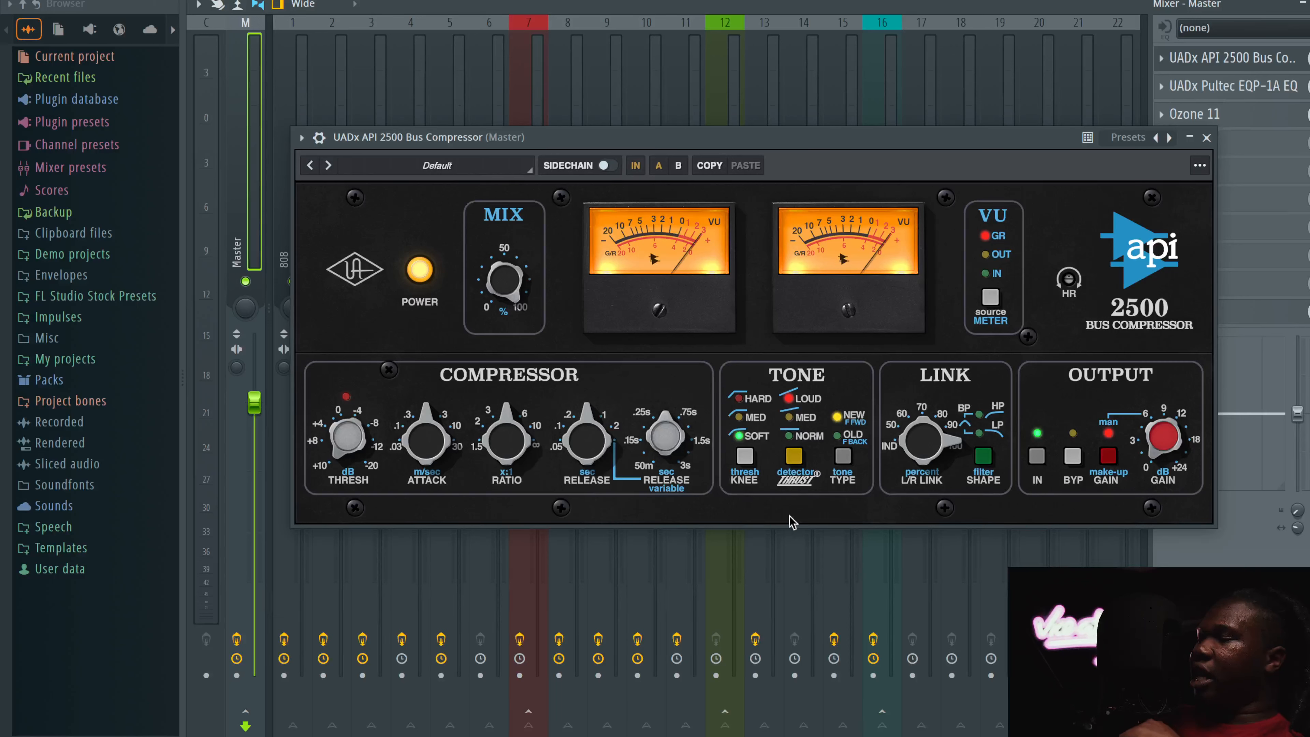
{"action": "left_click", "coordinate": [1206, 137]}
Step: Review the boost and attenuation settings of the UADx Pultec EQP-1A EQ on the Master track
{"action": "left_click", "coordinate": [1218, 91]}
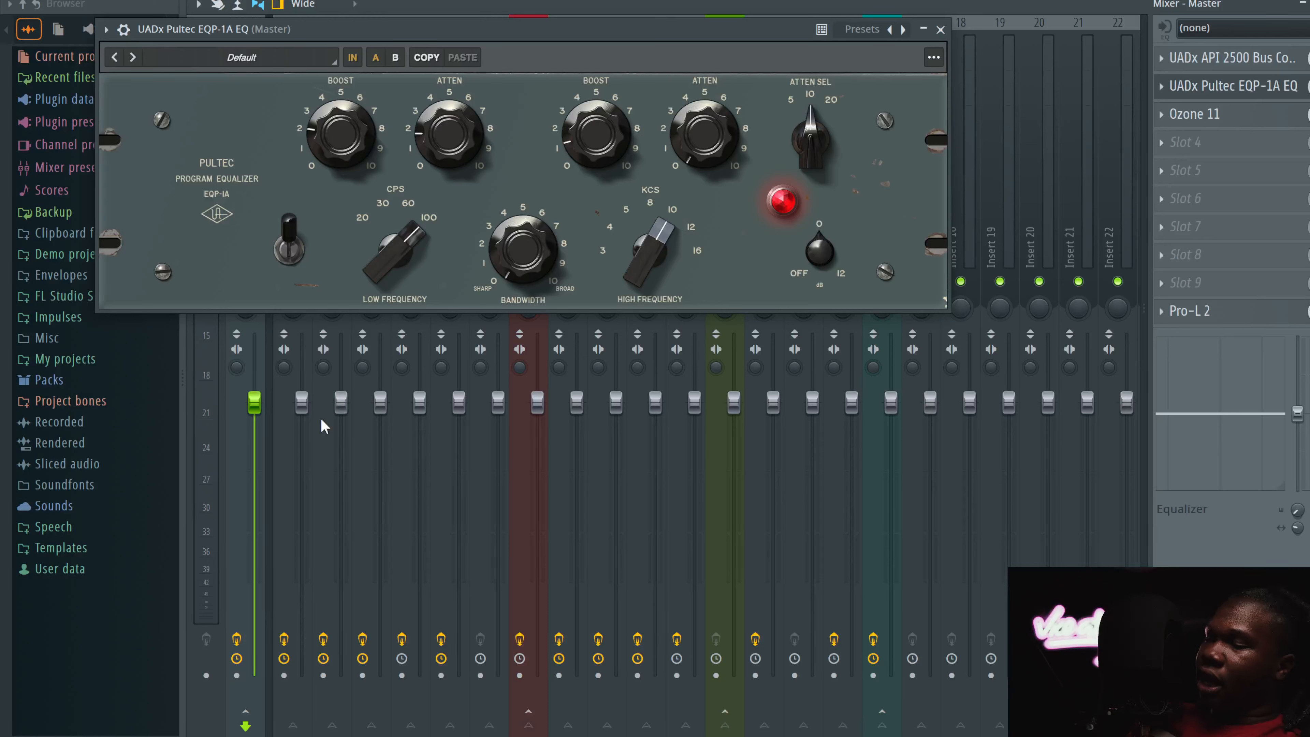
{"action": "mouse_move", "coordinate": [320, 120]}
{"action": "left_mouse_down"}
{"action": "mouse_move", "coordinate": [355, 86]}
{"action": "mouse_move", "coordinate": [338, 123]}
{"action": "left_mouse_up"}
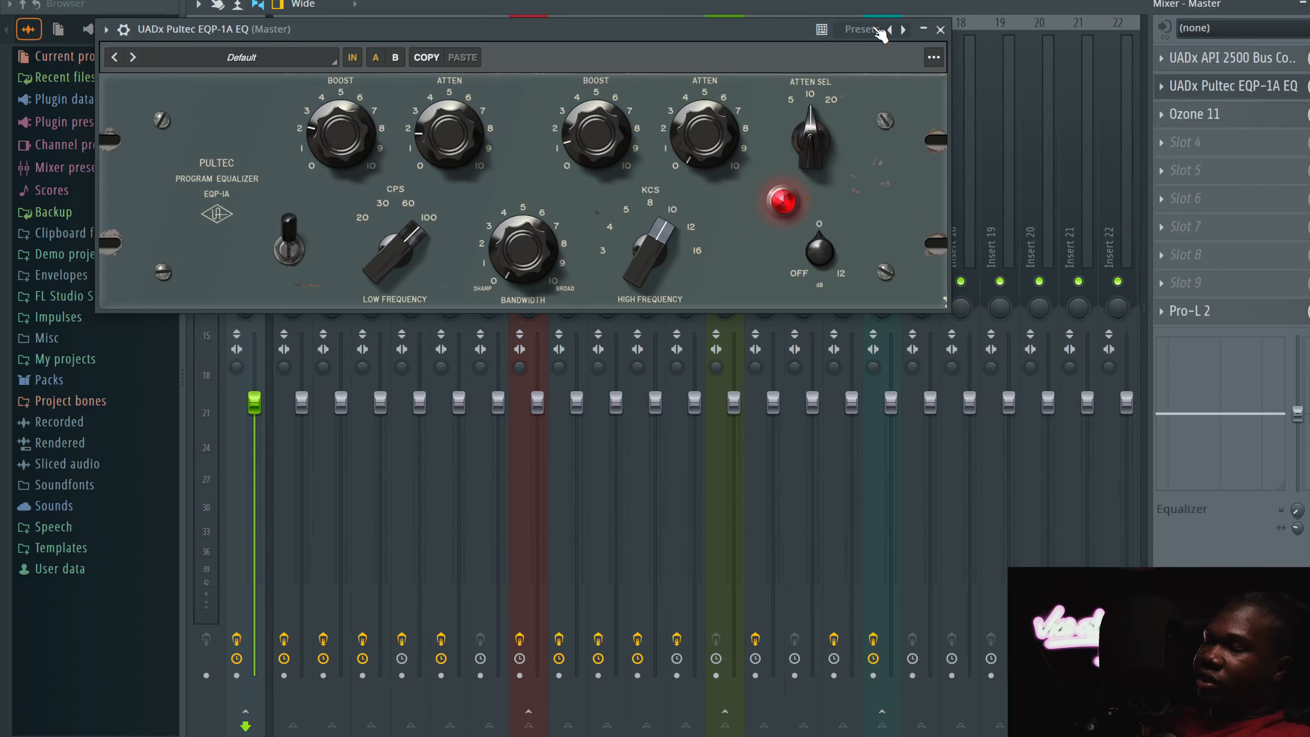
{"action": "left_click", "coordinate": [940, 29]}
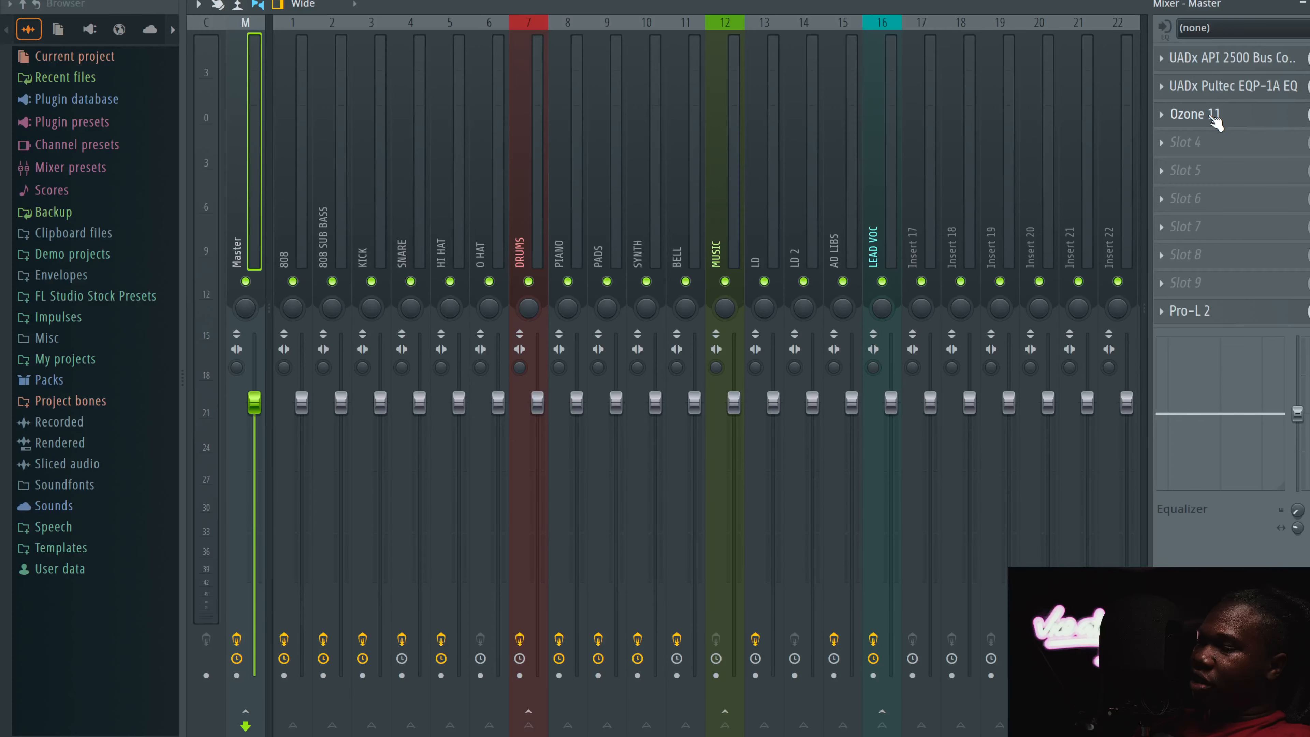
Step: Examine the Imager and Stabilizer modules of Ozone 11 on the Master track
{"action": "left_click", "coordinate": [1196, 114]}
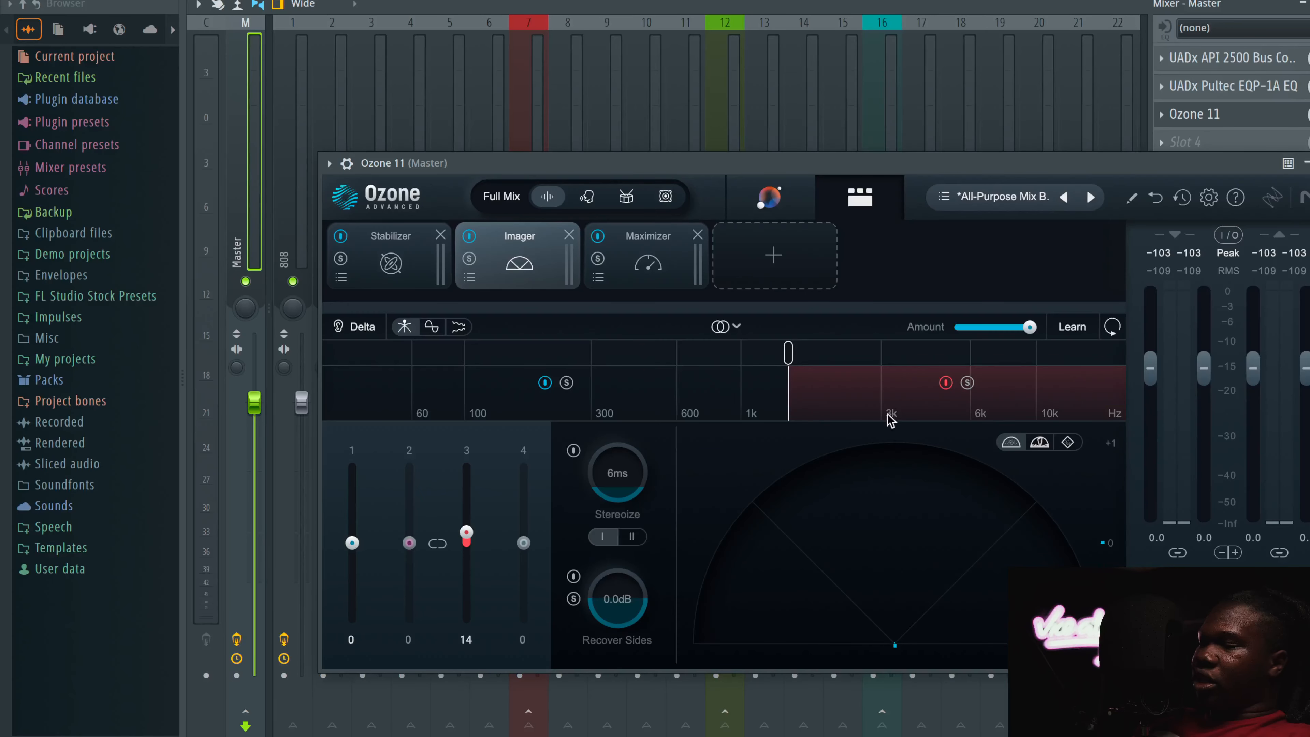
{"action": "left_click", "coordinate": [410, 271]}
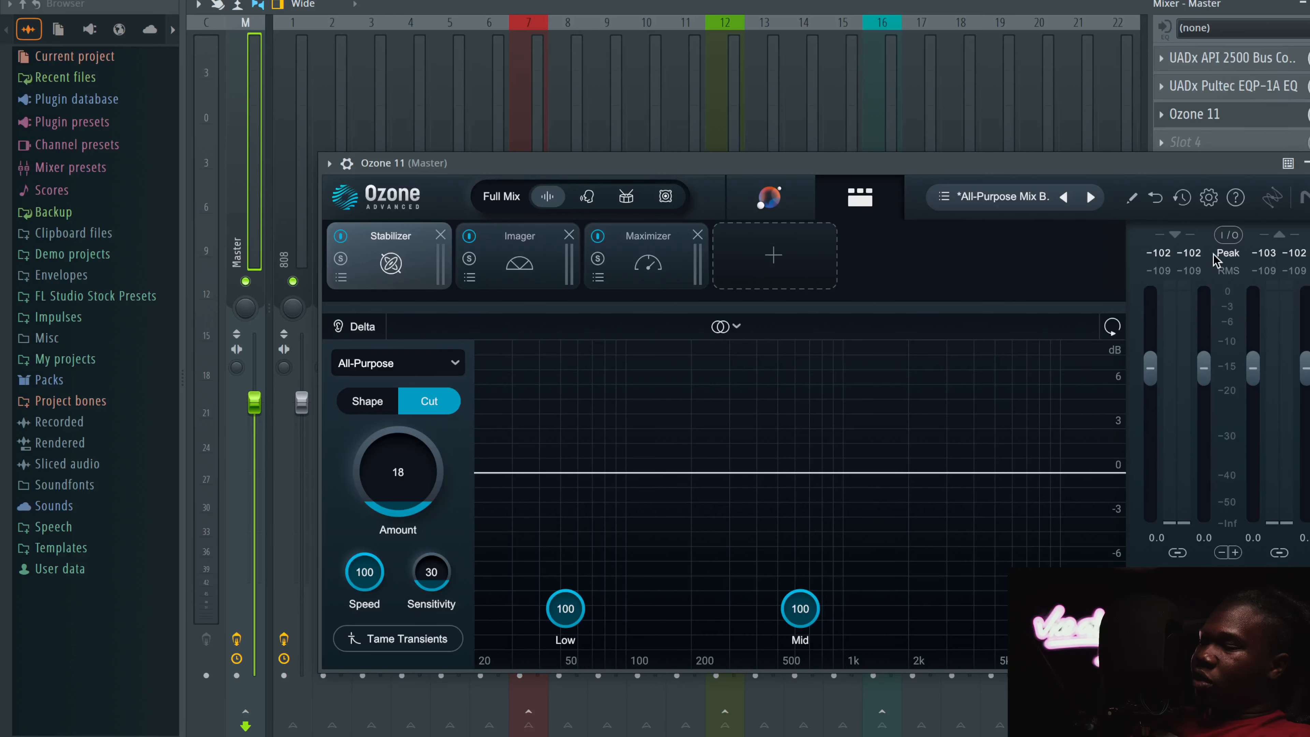
{"action": "left_click", "coordinate": [1308, 163]}
Step: Open the UAD Little Labs VOG on the 808 track to inspect its settings
{"action": "left_click", "coordinate": [1205, 294]}
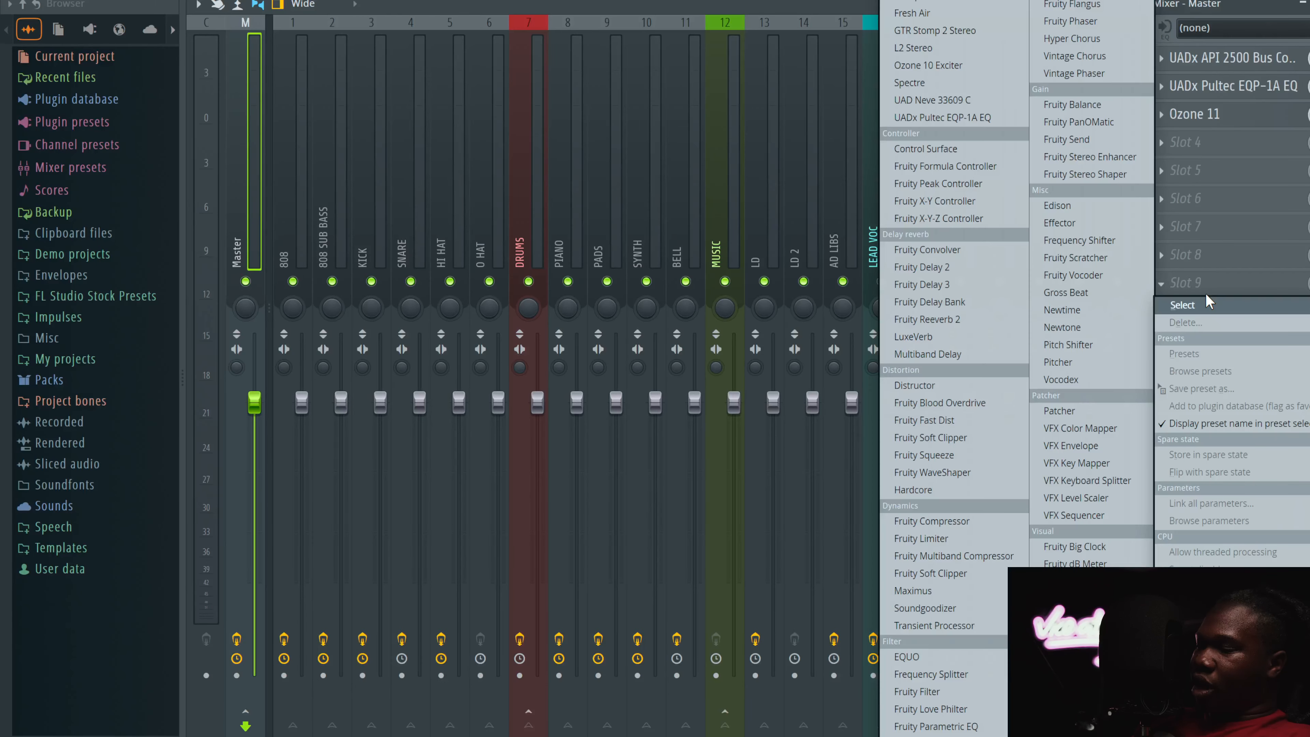
{"action": "left_click", "coordinate": [606, 236]}
{"action": "left_click", "coordinate": [303, 205]}
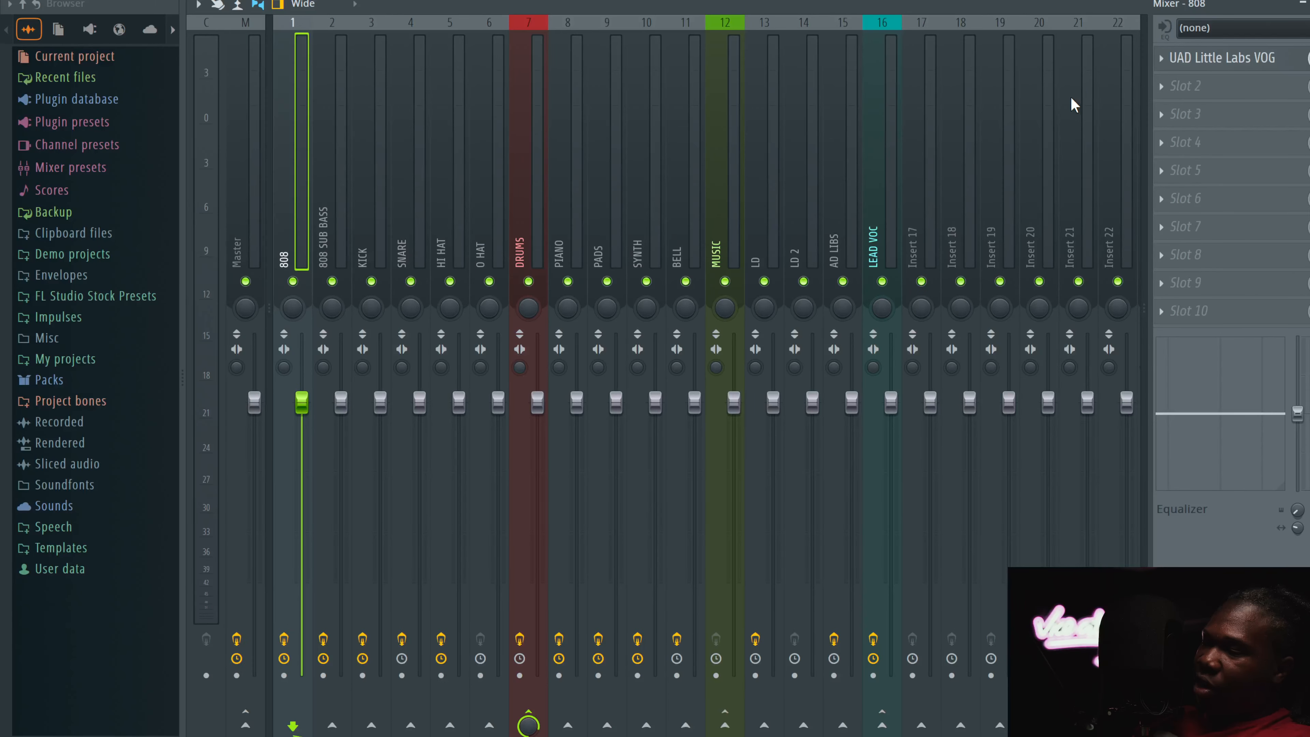
{"action": "left_click", "coordinate": [1225, 59]}
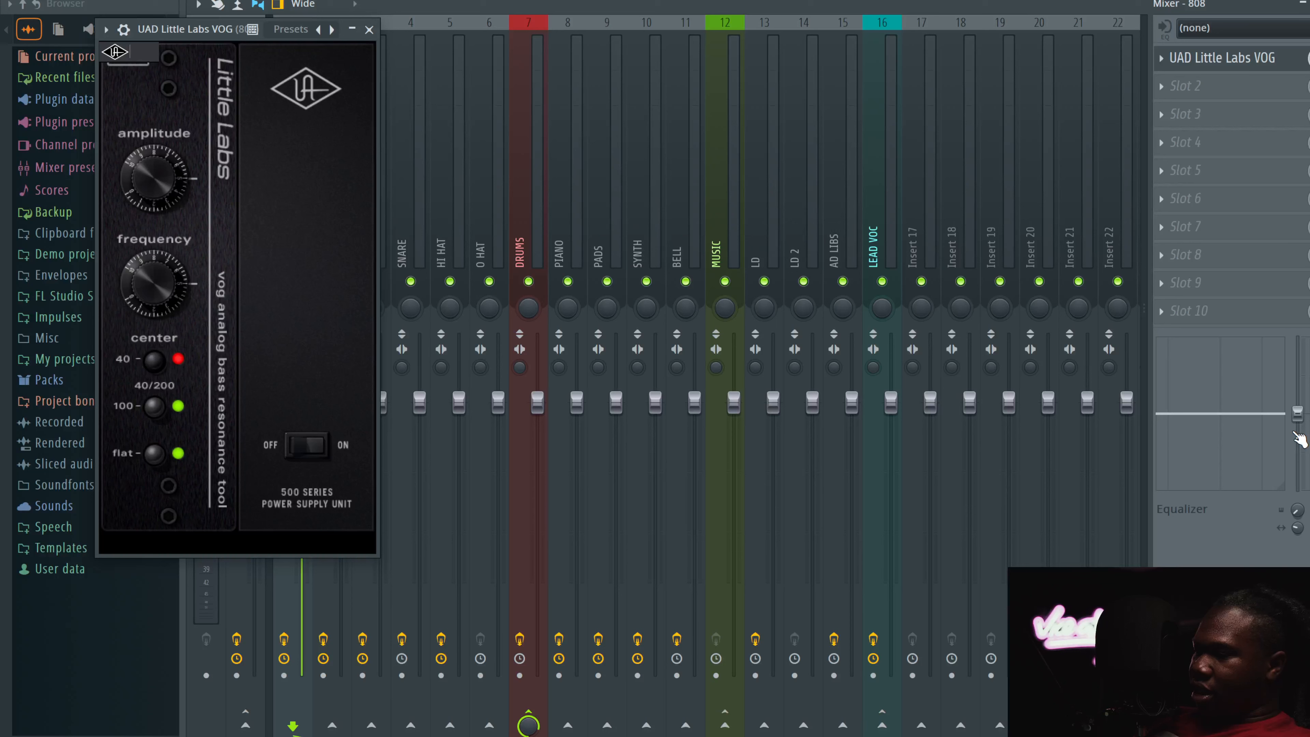
Step: Try an 18 dB cut at 90 Hz and an 18 dB boost at 200 Hz in the 808 track's equalizer, and reset both bands
{"action": "left_click_drag", "start_coordinate": [1297, 415], "coordinate": [1297, 489]}
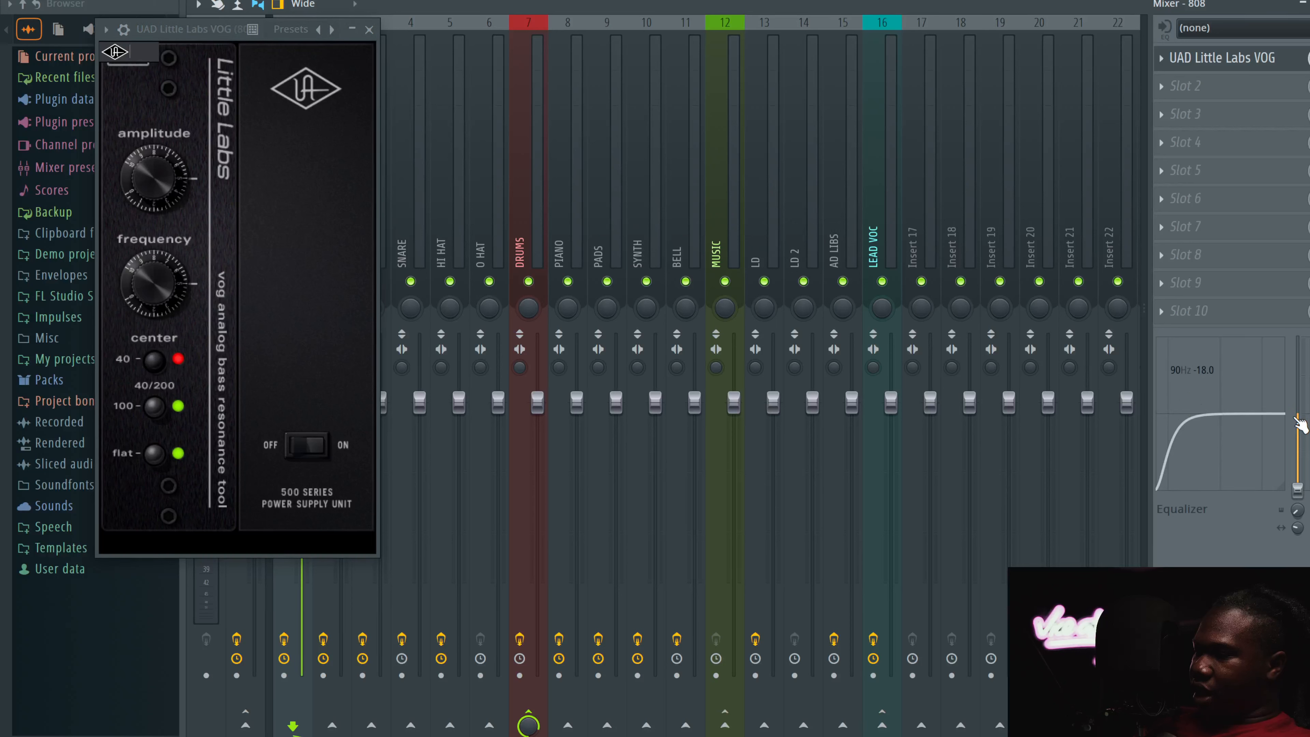
{"action": "left_click_drag", "start_coordinate": [1309, 414], "coordinate": [1309, 363]}
{"action": "left_click_drag", "start_coordinate": [1221, 366], "coordinate": [1179, 350]}
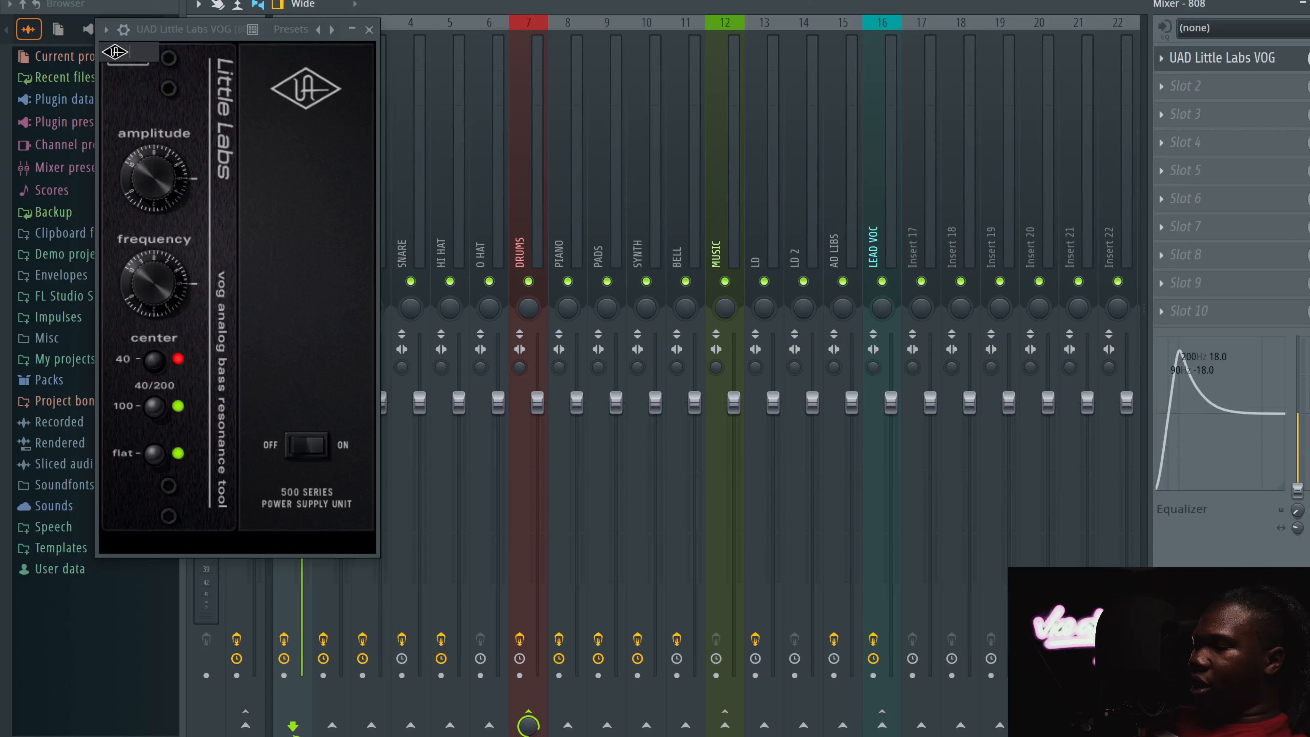
{"action": "left_click", "coordinate": [1308, 337], "text": "alt"}
{"action": "left_click", "coordinate": [1296, 487], "text": "alt"}
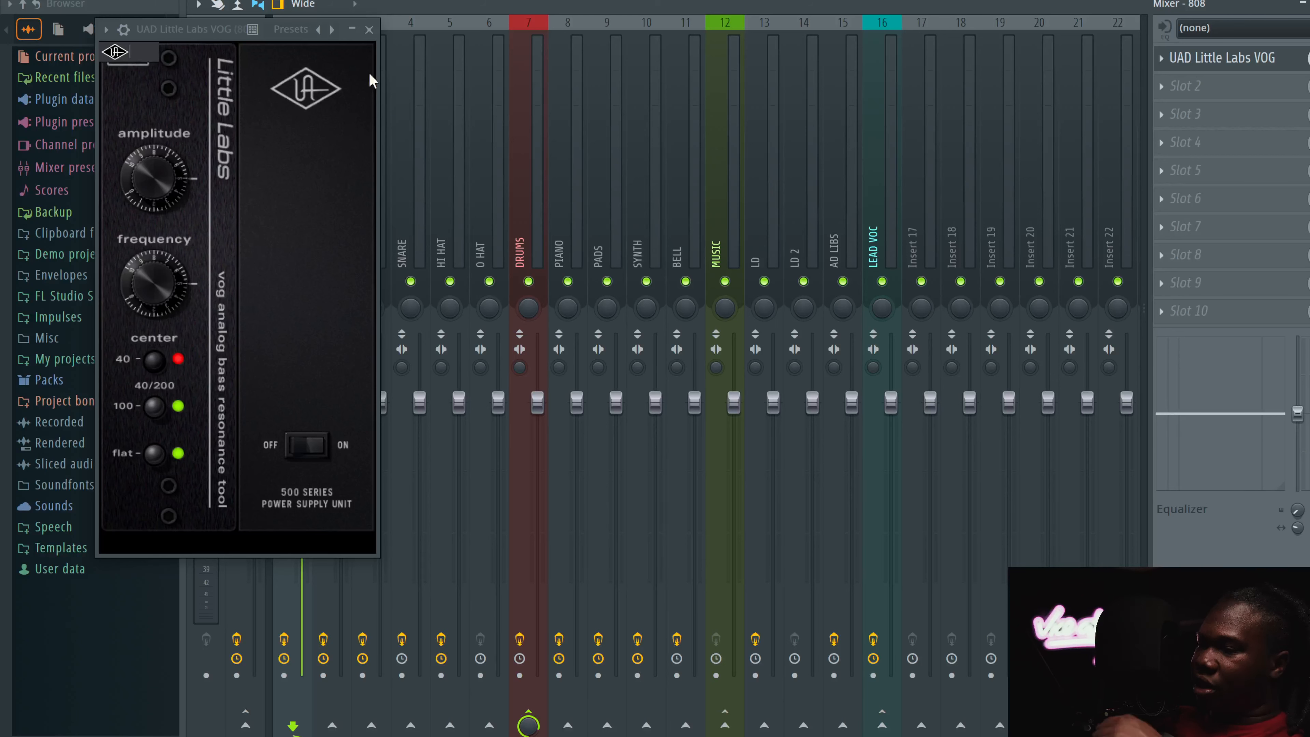
Step: Close the VOG and open Ozone 11 Low End Focus on the 808 SUB BASS track
{"action": "left_click", "coordinate": [369, 29]}
{"action": "left_click", "coordinate": [340, 175]}
{"action": "left_click", "coordinate": [300, 183]}
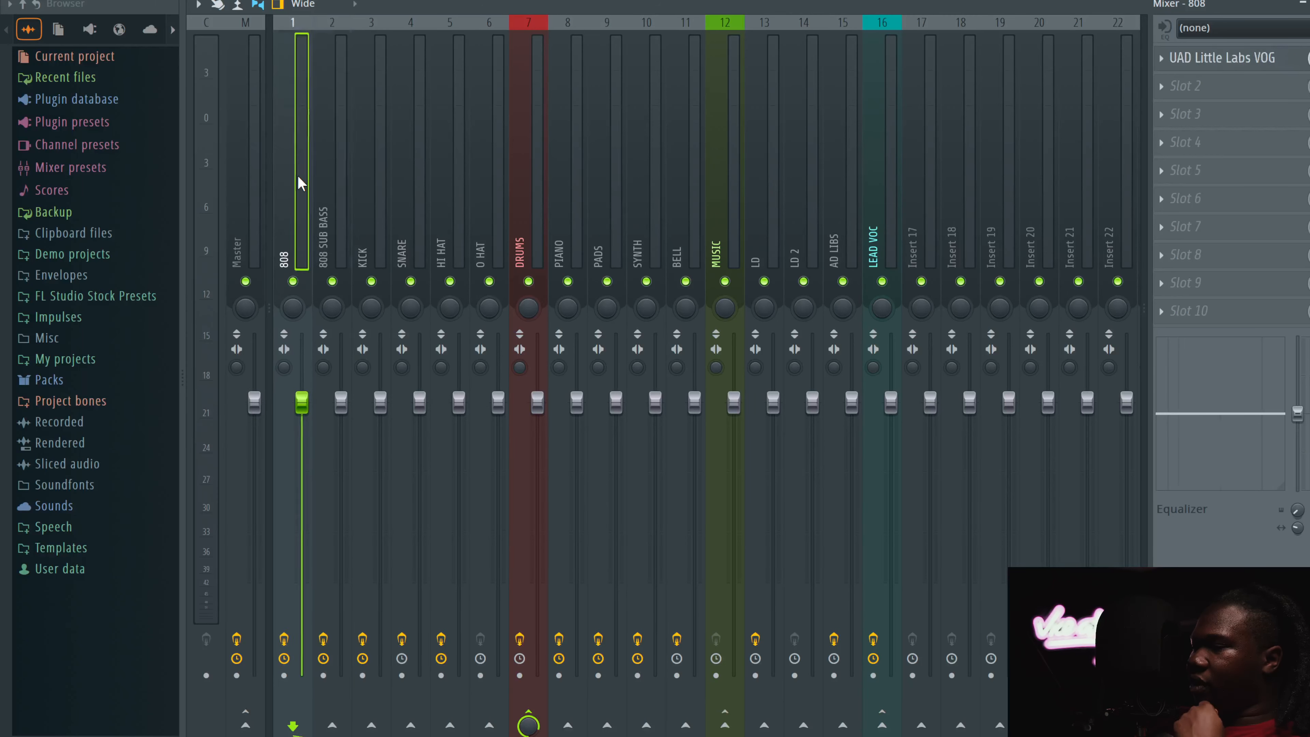
{"action": "left_click", "coordinate": [364, 172]}
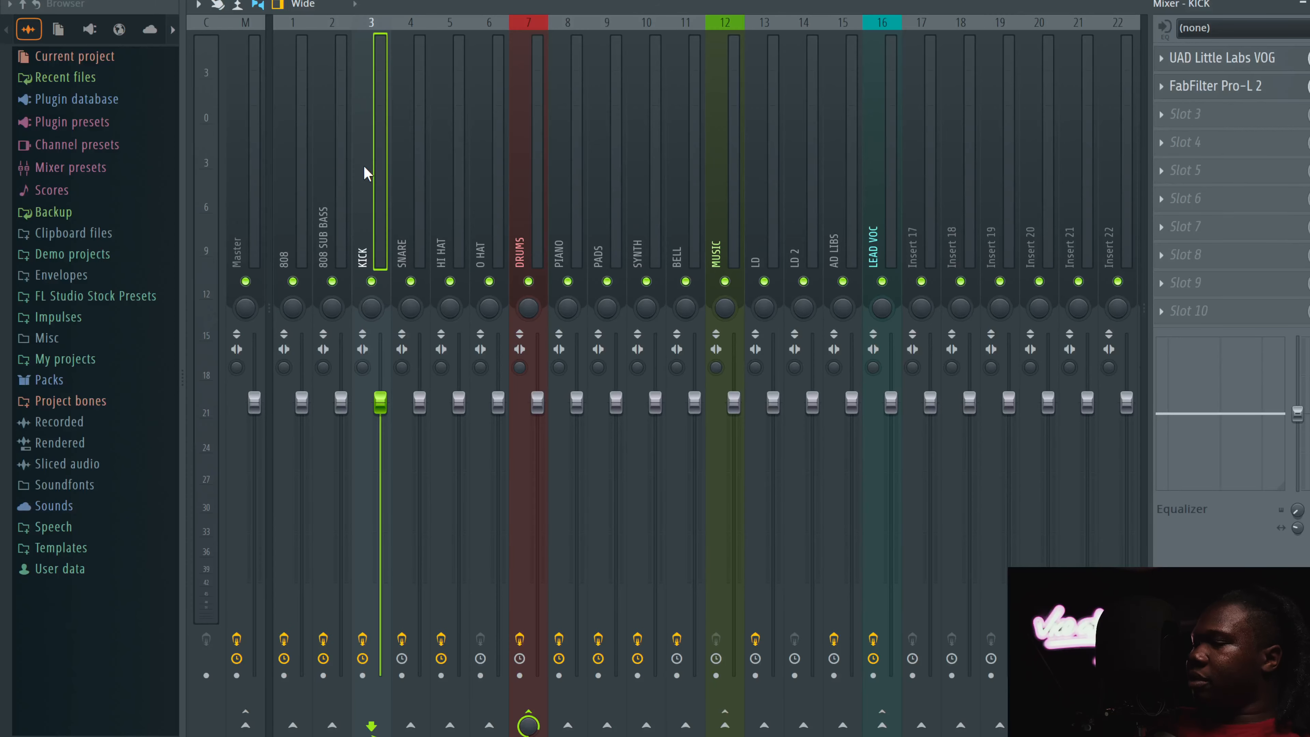
{"action": "left_click", "coordinate": [334, 163]}
{"action": "left_click", "coordinate": [1245, 64]}
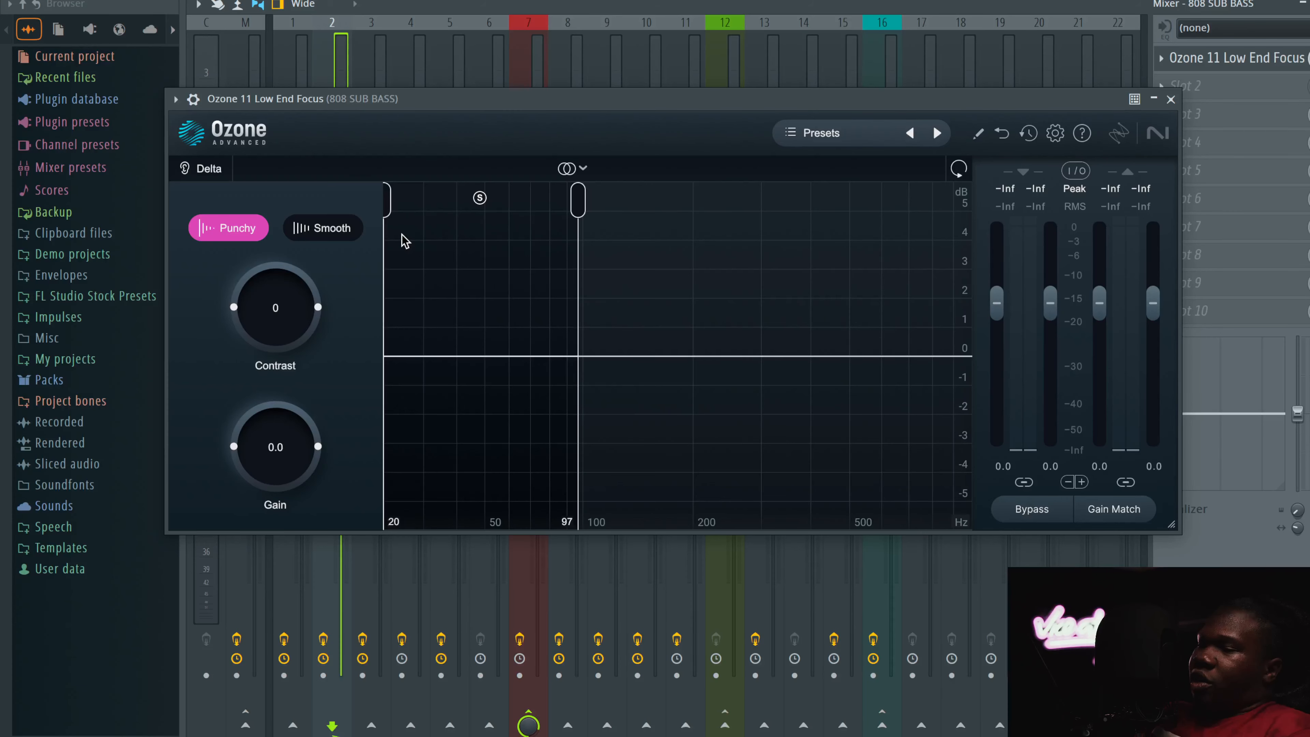
Step: Compare the Smooth and Punchy modes, keep Punchy, and set the upper limit of the Low End Focus range to 87 Hz
{"action": "left_click", "coordinate": [322, 227]}
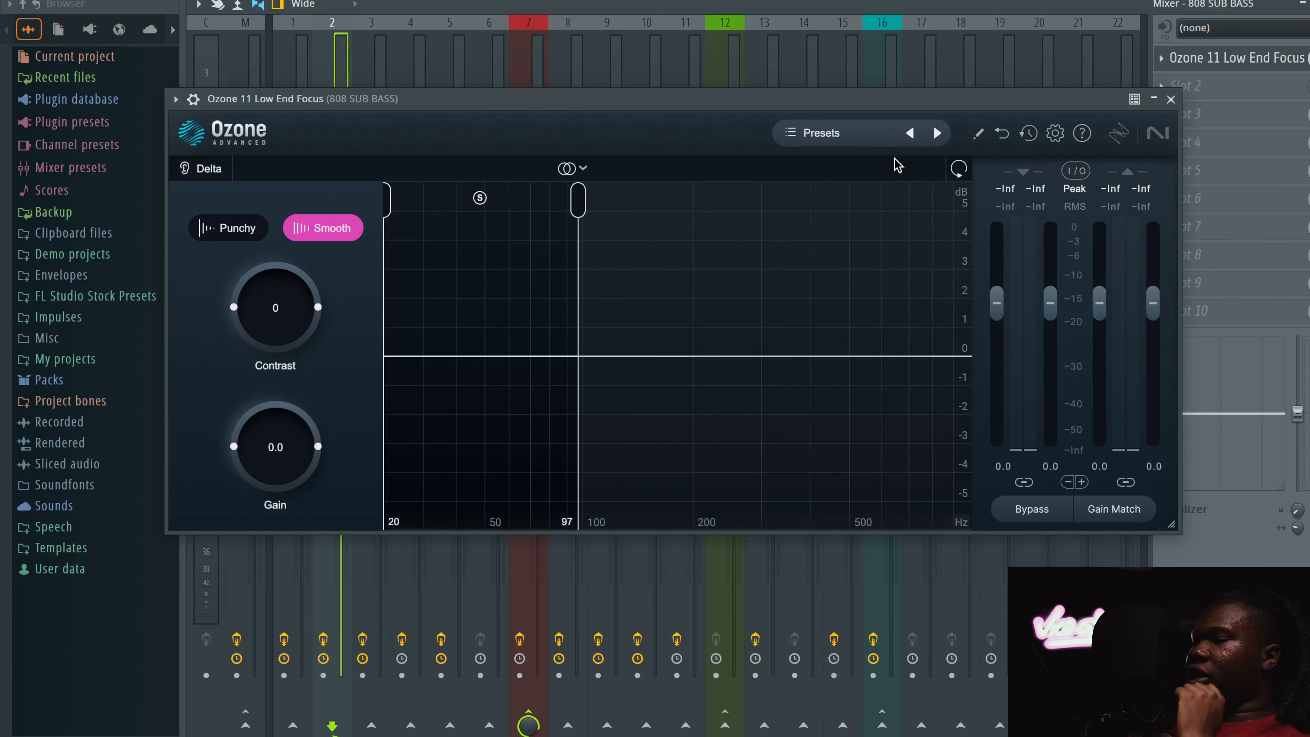
{"action": "mouse_move", "coordinate": [579, 199]}
{"action": "left_mouse_down"}
{"action": "mouse_move", "coordinate": [552, 211]}
{"action": "mouse_move", "coordinate": [750, 205]}
{"action": "left_mouse_up"}
{"action": "left_click", "coordinate": [235, 242]}
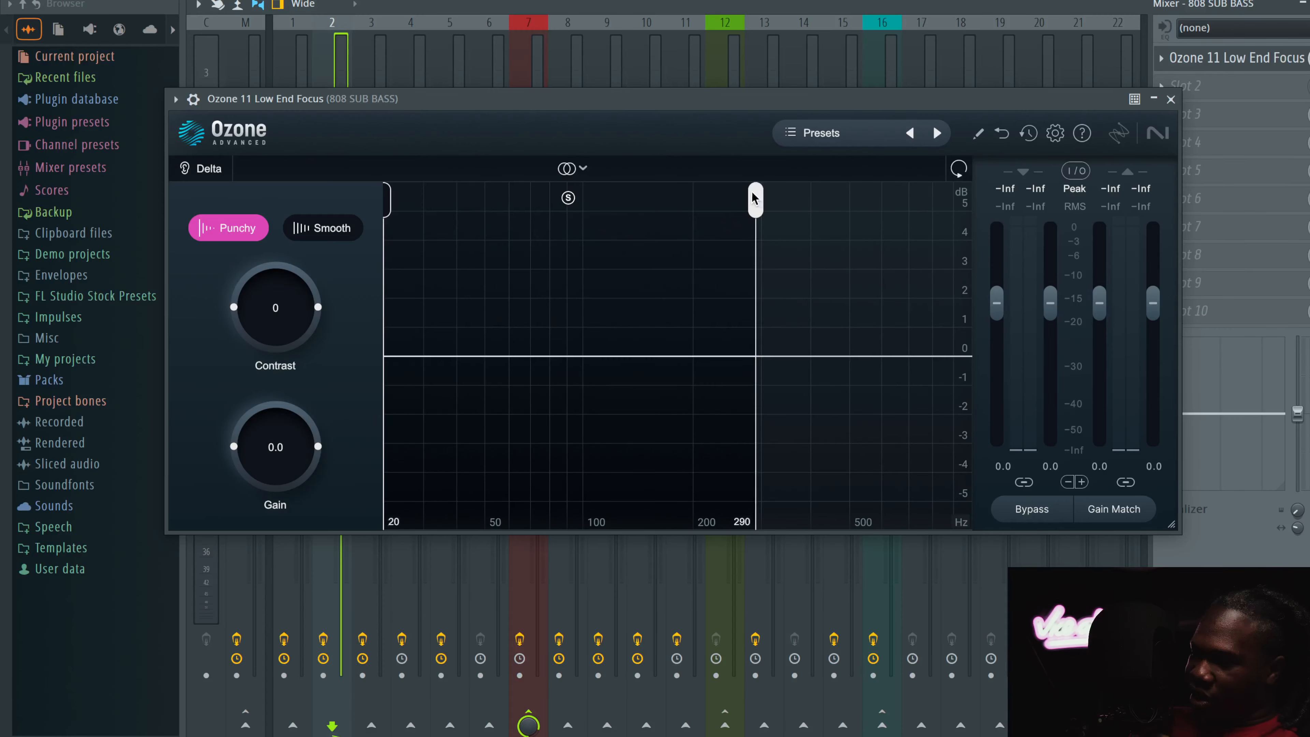
{"action": "left_click_drag", "start_coordinate": [752, 194], "coordinate": [564, 193]}
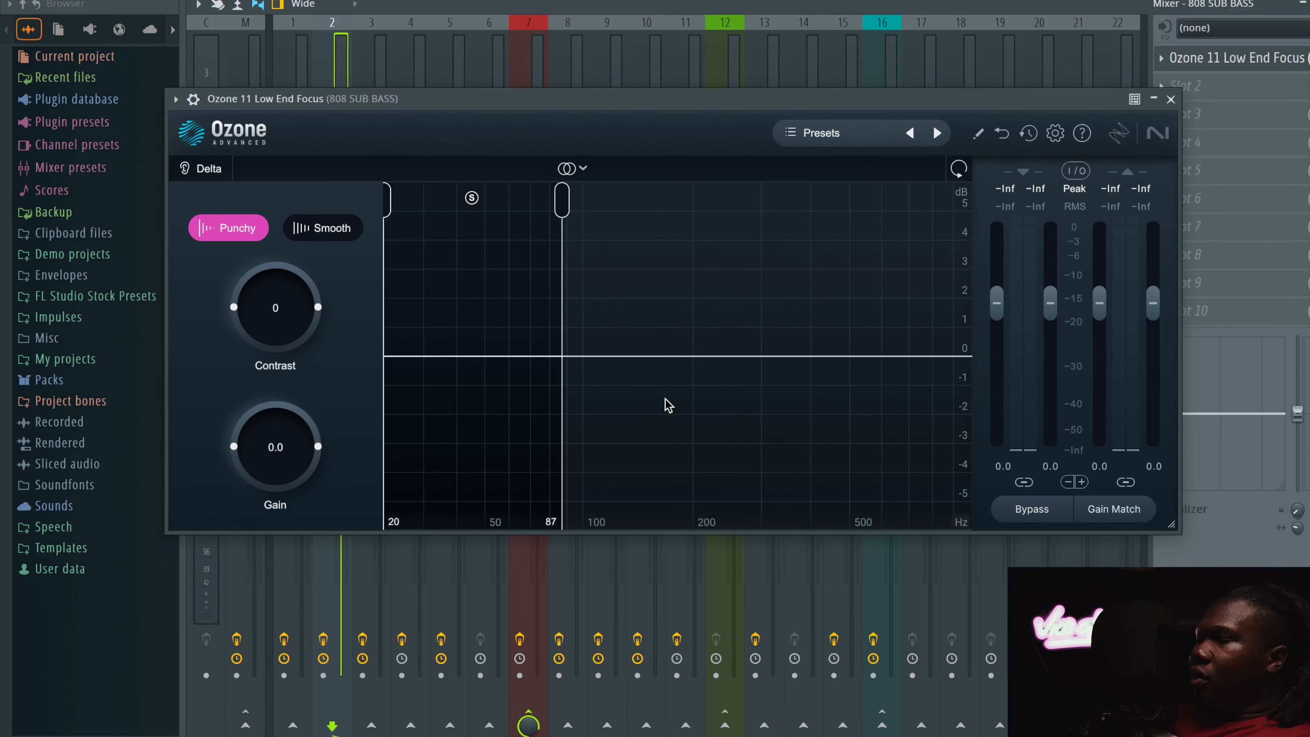
{"action": "left_click", "coordinate": [302, 222]}
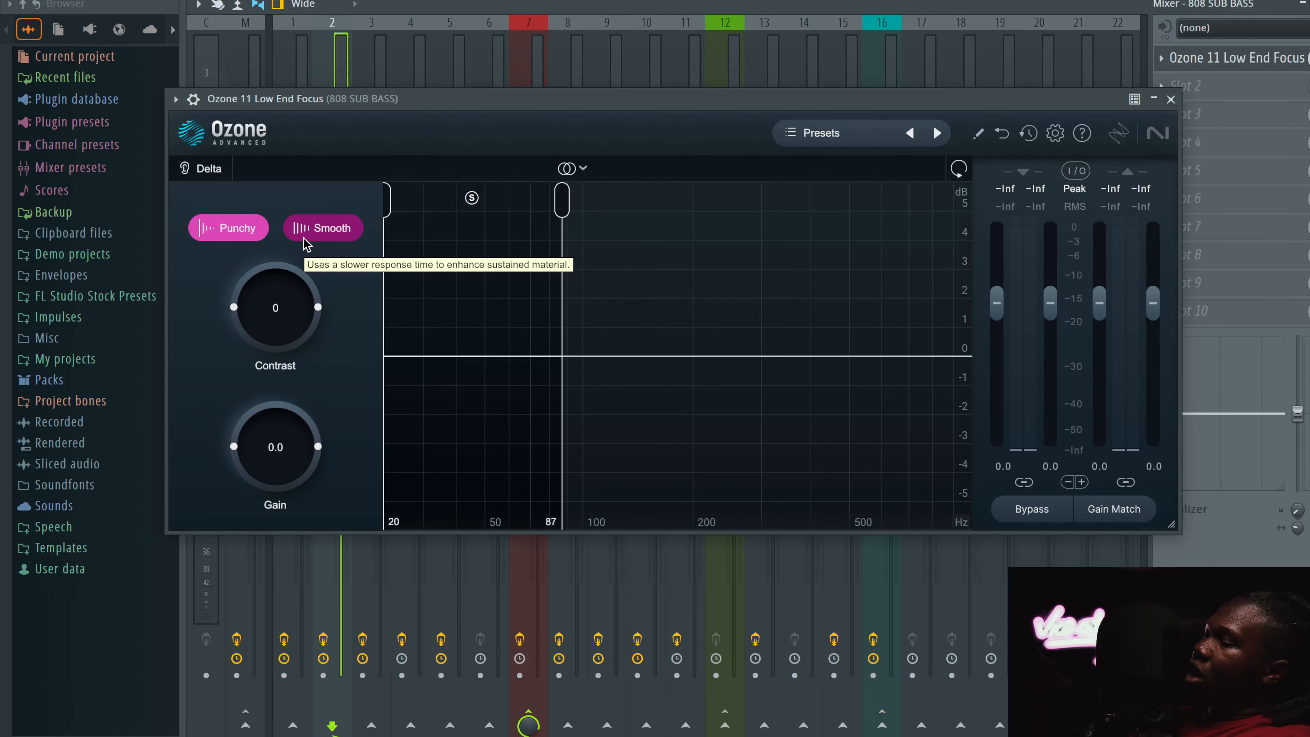
{"action": "left_click", "coordinate": [330, 233]}
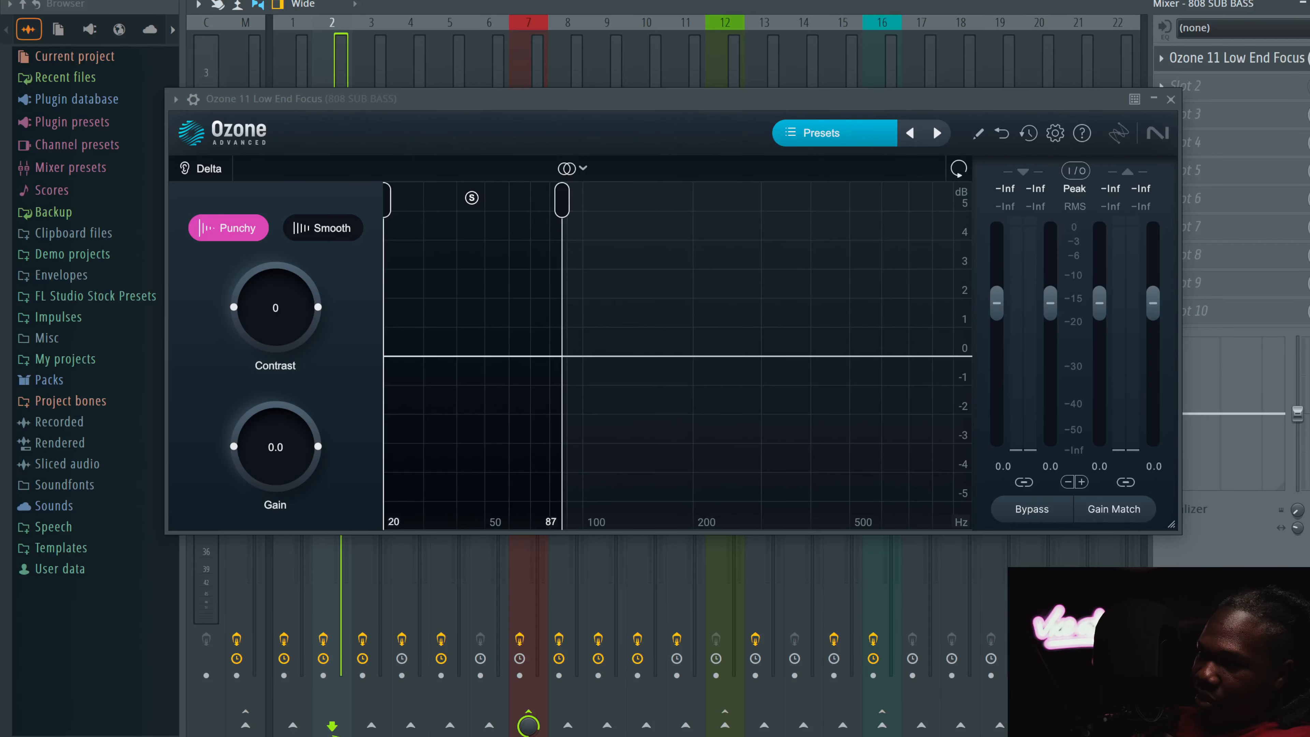
Step: Browse the iZotope factory presets for Low End Focus without loading one, and close the plugin
{"action": "left_click", "coordinate": [835, 133]}
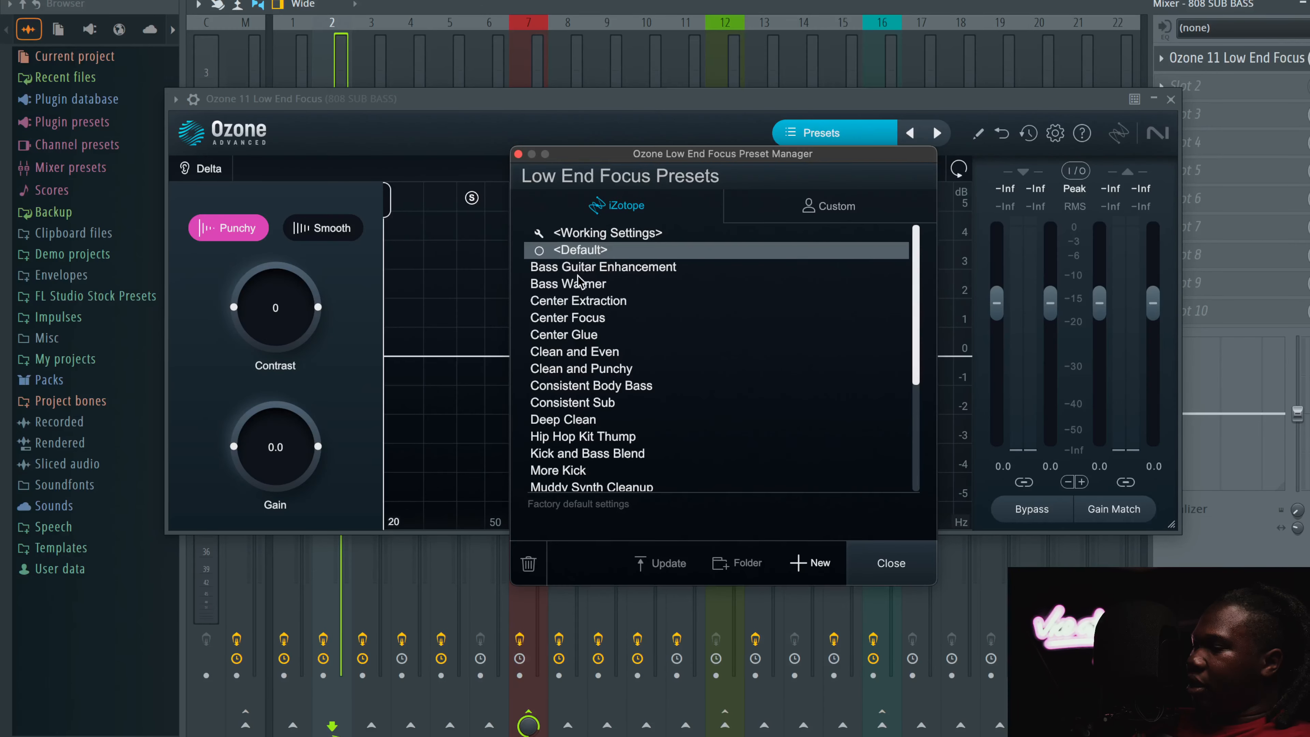
{"action": "scroll", "coordinate": [573, 316], "scroll_direction": "down", "scroll_amount": 2}
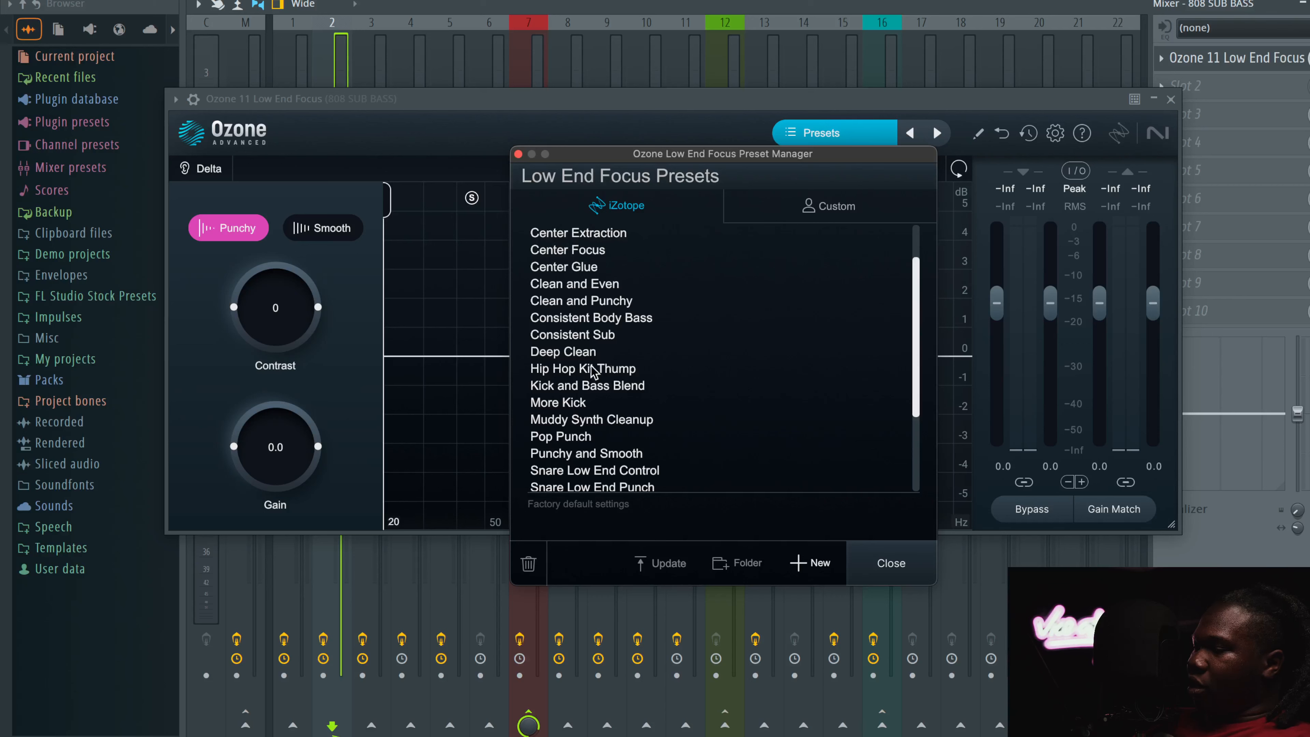
{"action": "scroll", "coordinate": [590, 308], "scroll_direction": "down", "scroll_amount": 3}
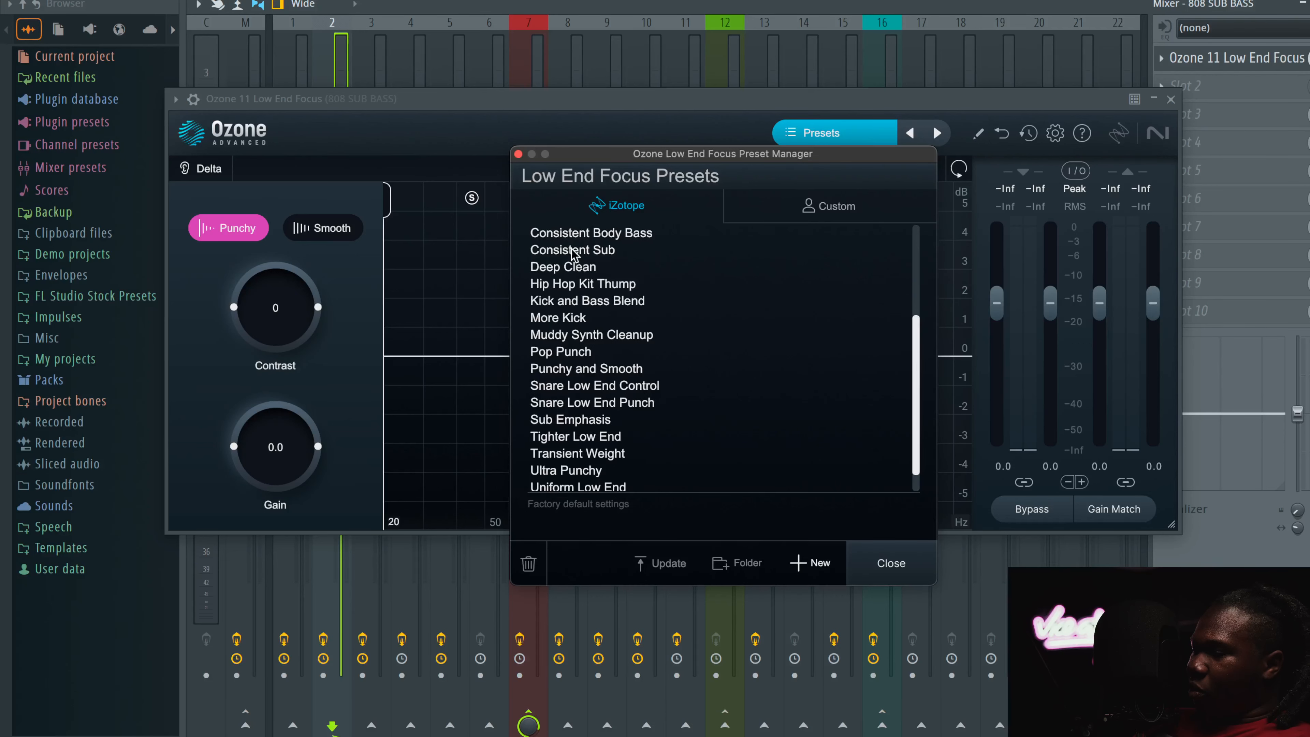
{"action": "left_click", "coordinate": [518, 154]}
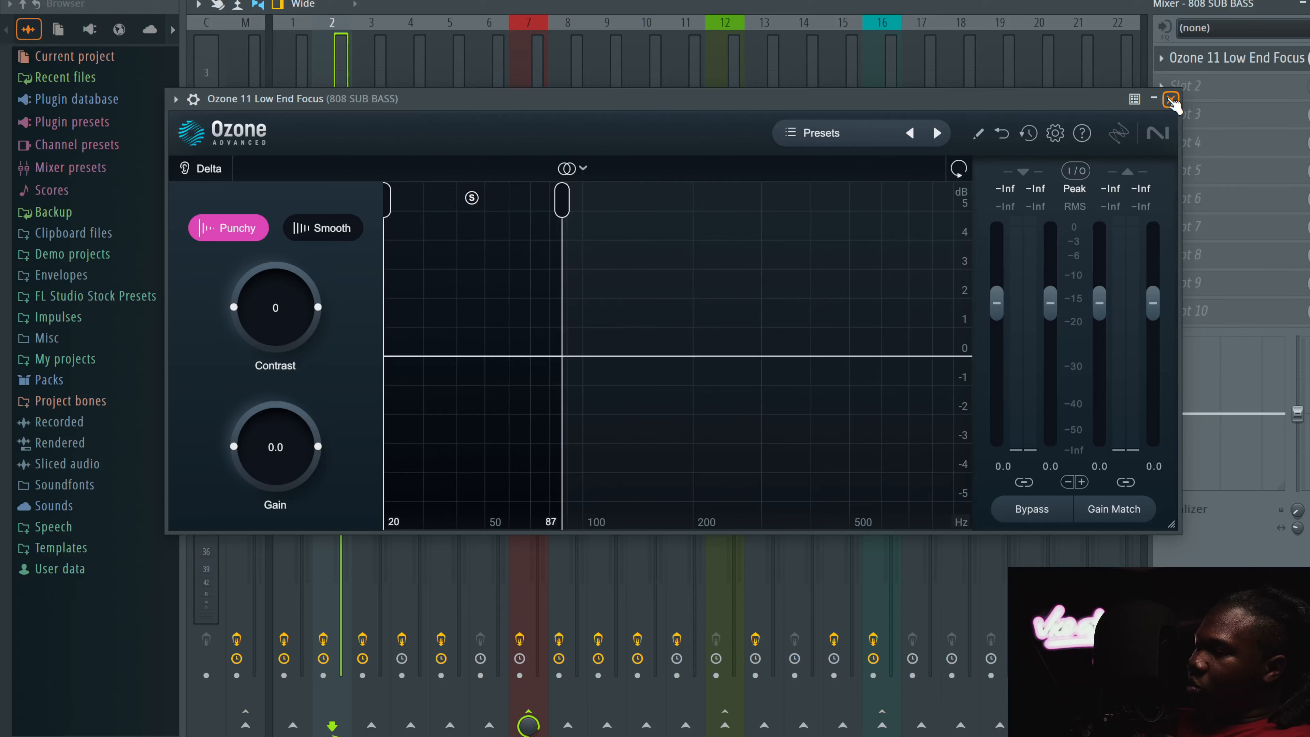
{"action": "left_click", "coordinate": [1170, 99]}
Step: Review the UAD Little Labs VOG and FabFilter Pro-L 2 settings on the KICK track
{"action": "left_click", "coordinate": [366, 243]}
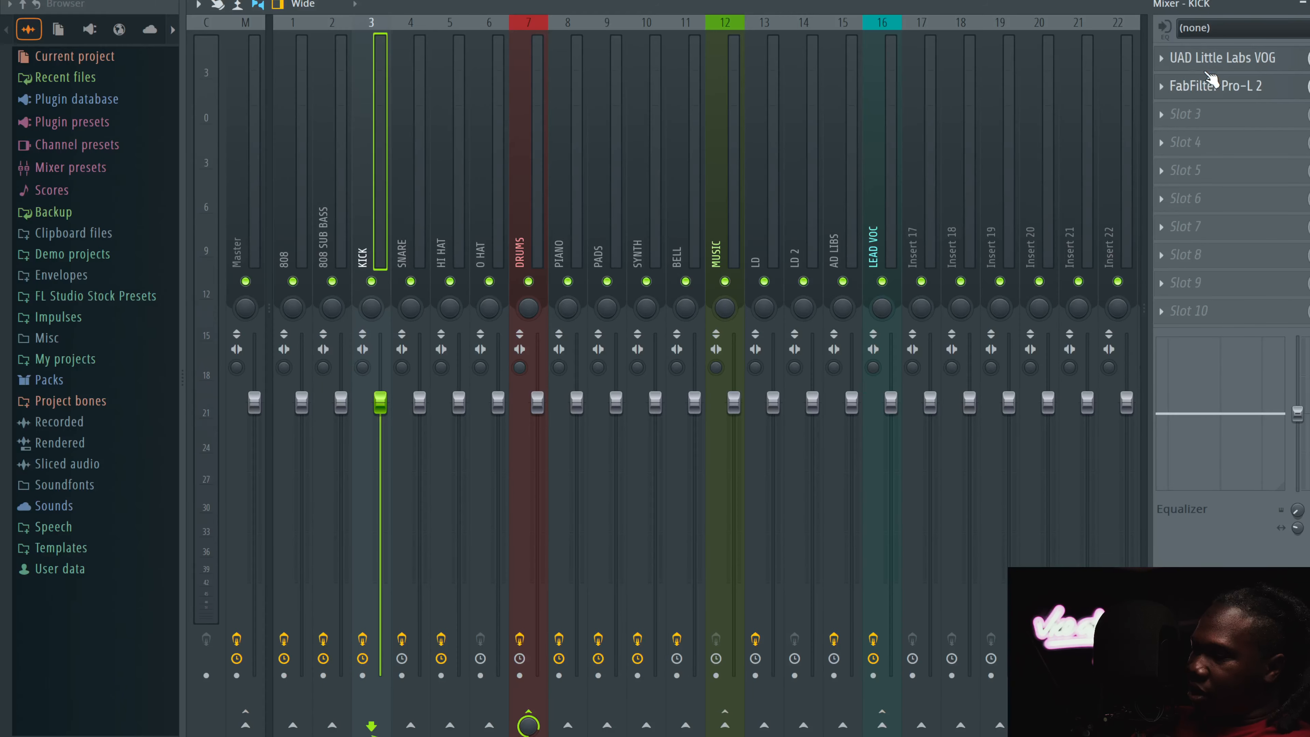
{"action": "left_click", "coordinate": [1221, 58]}
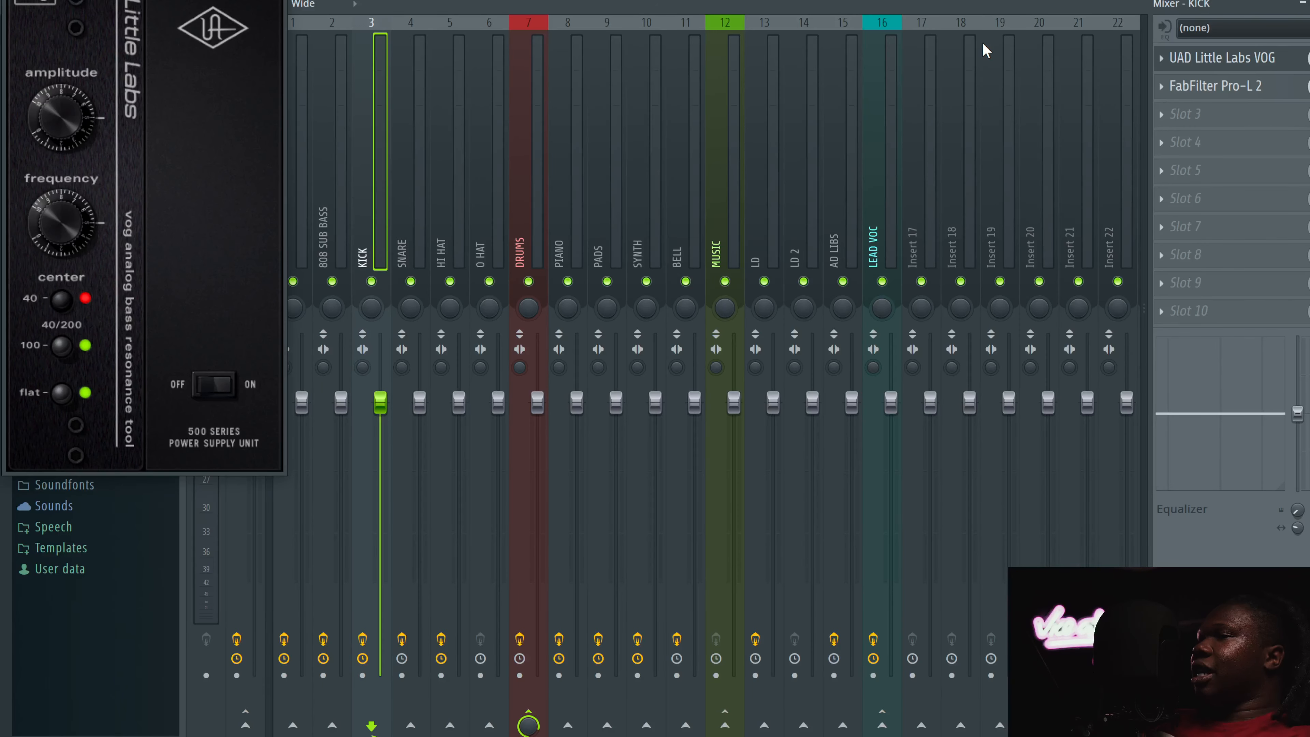
{"action": "left_click_drag", "start_coordinate": [162, 0], "coordinate": [446, 116]}
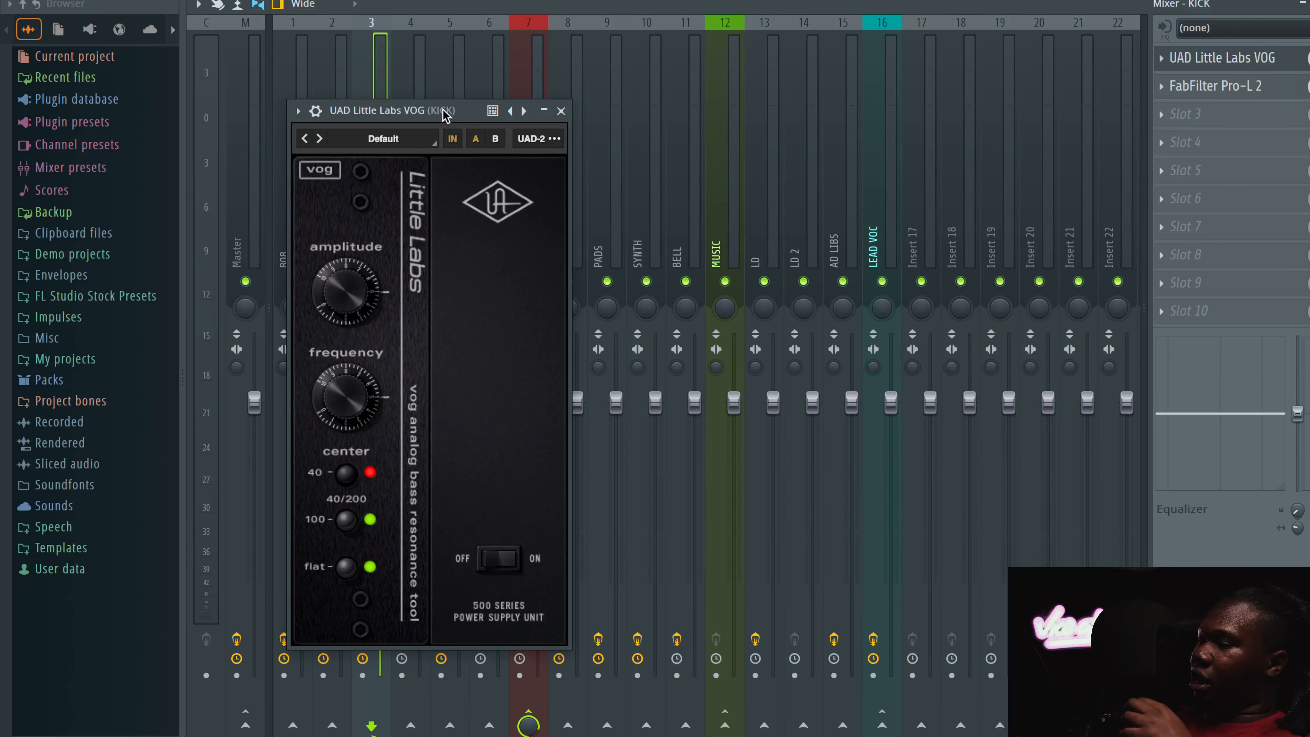
{"action": "left_click", "coordinate": [561, 111]}
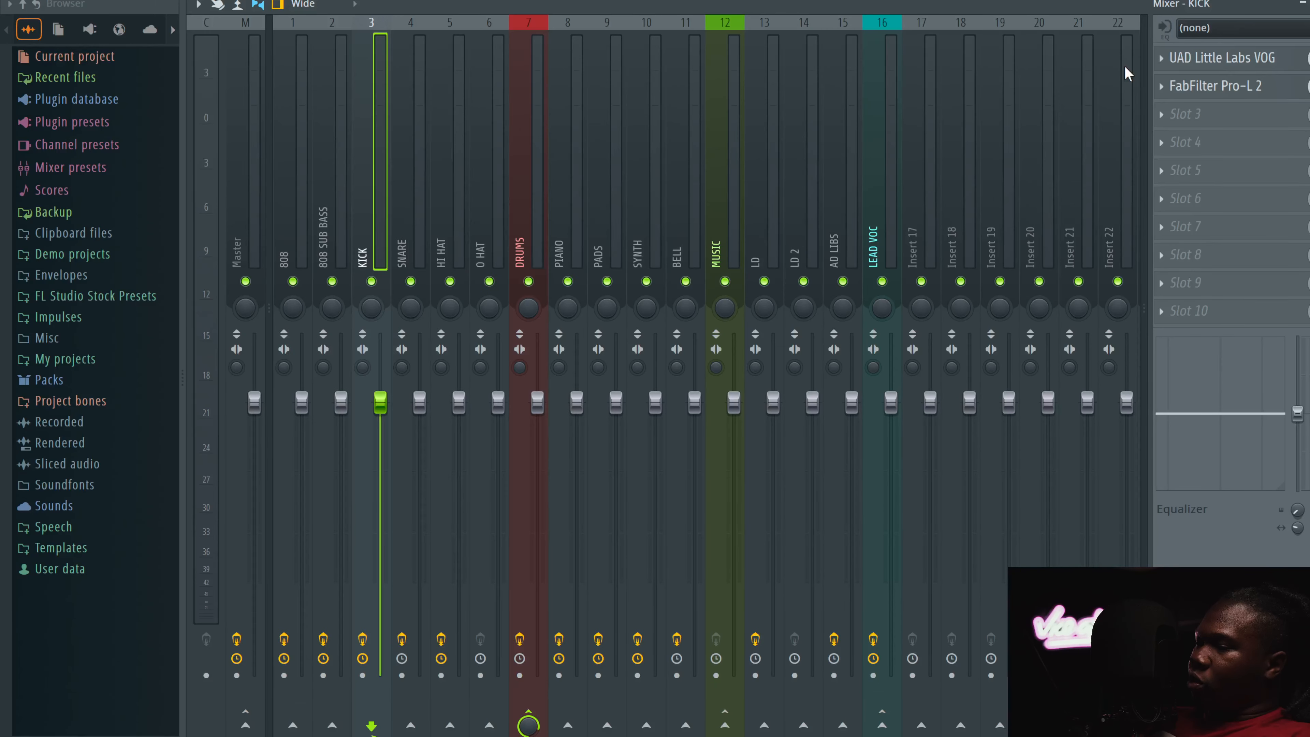
{"action": "left_click", "coordinate": [1209, 86]}
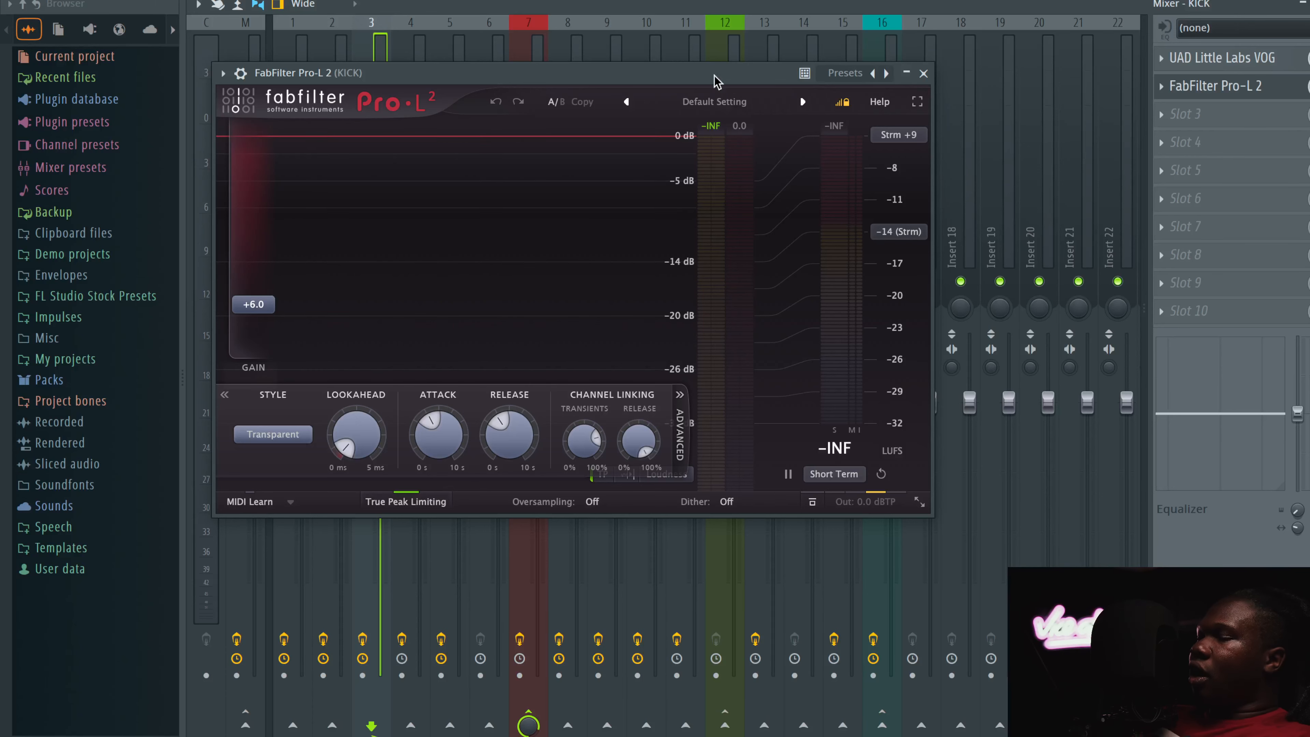
{"action": "left_click", "coordinate": [923, 73]}
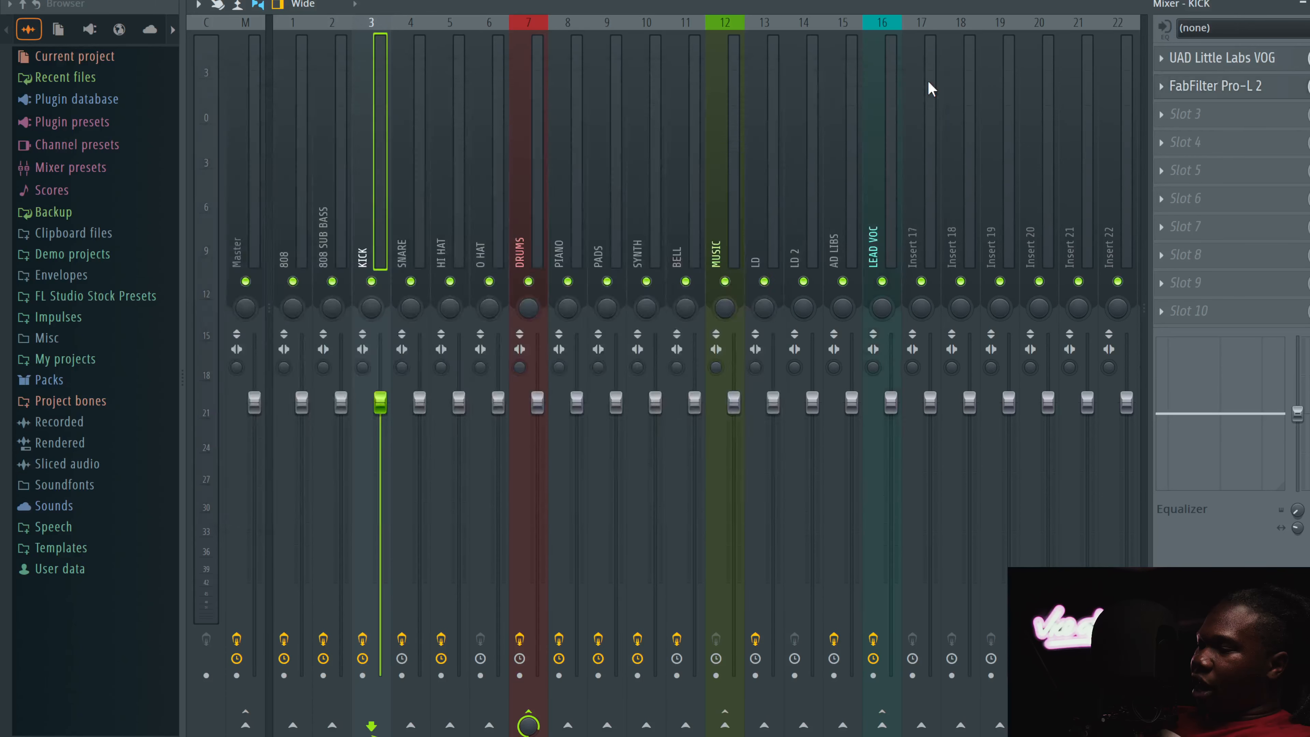
Step: Review the Spectre band settings on the SNARE track and close the plugin
{"action": "left_click", "coordinate": [254, 163]}
{"action": "left_click", "coordinate": [388, 167]}
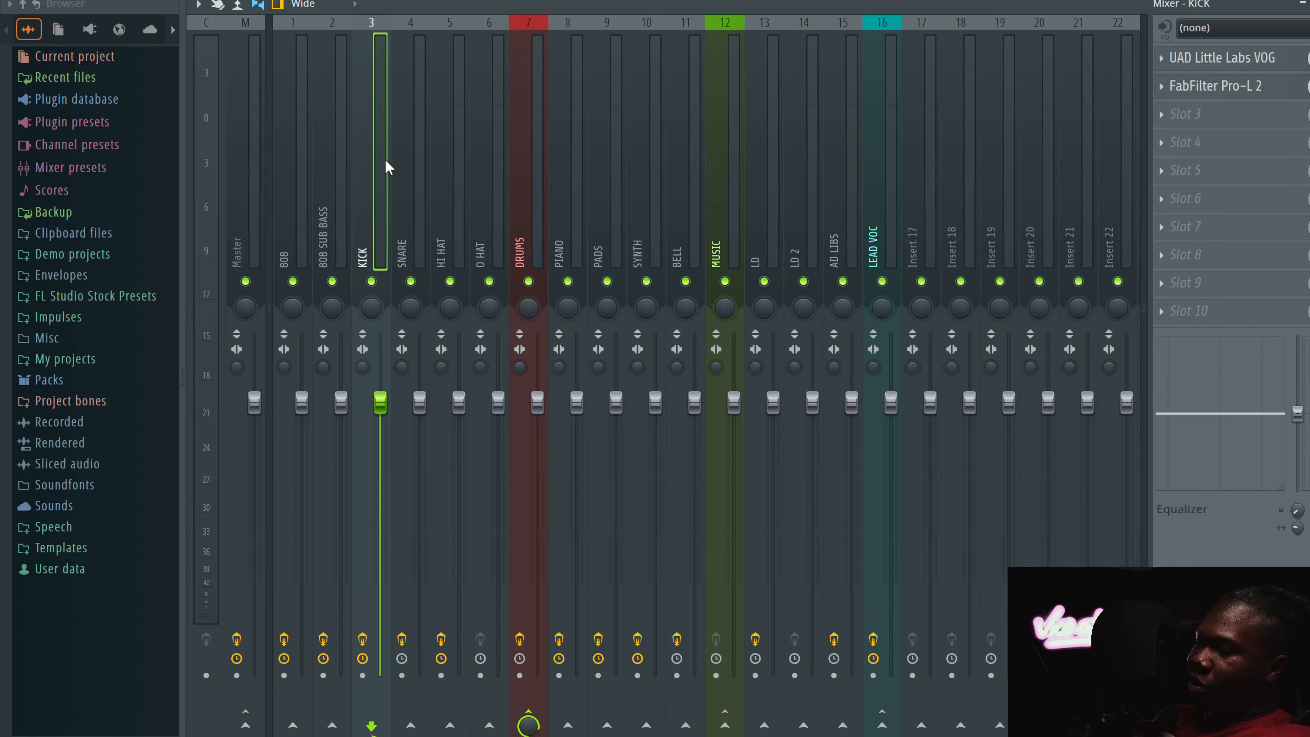
{"action": "left_click", "coordinate": [415, 159]}
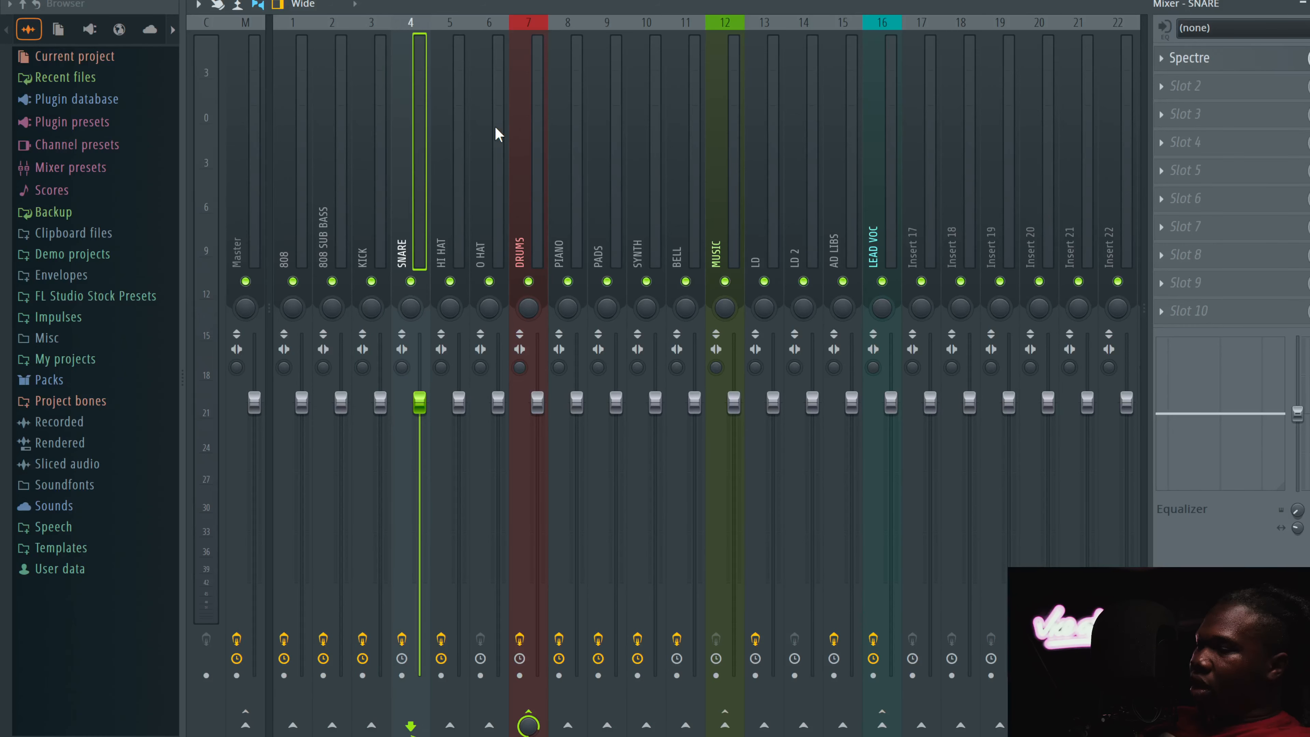
{"action": "left_click", "coordinate": [1225, 61]}
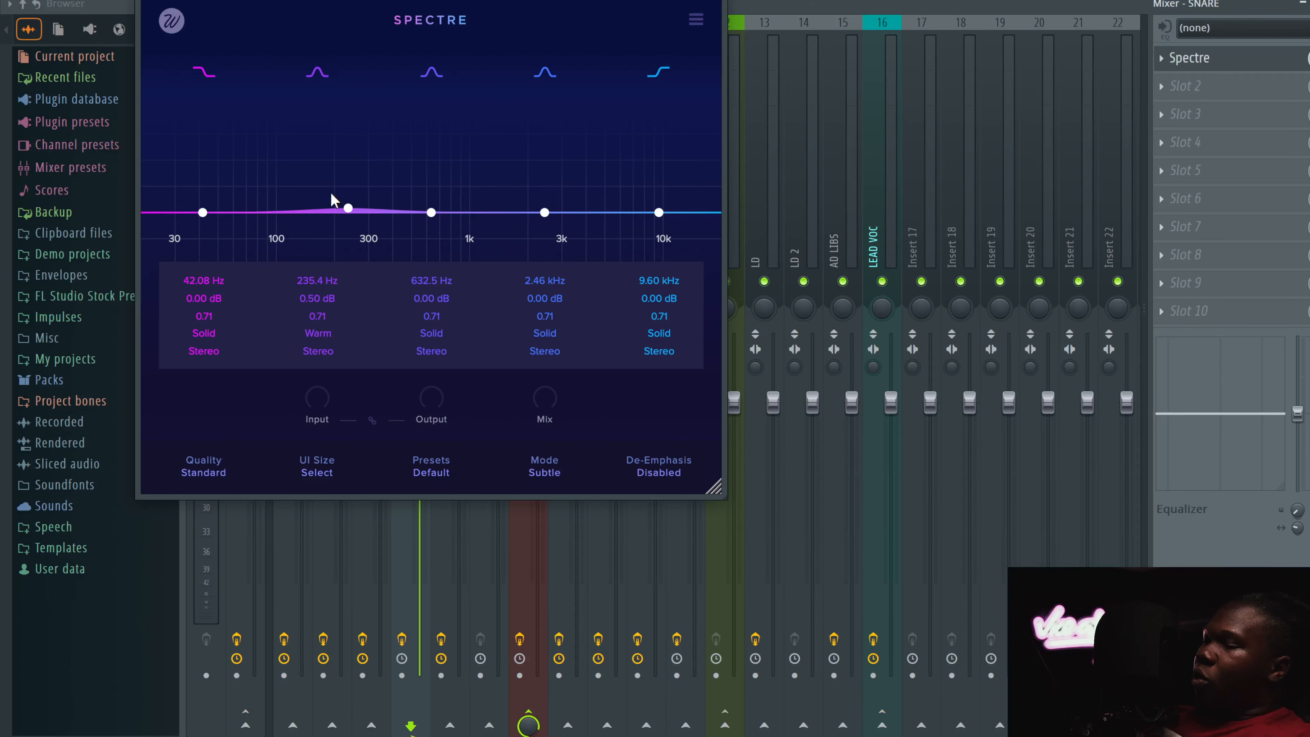
{"action": "left_click", "coordinate": [724, 2]}
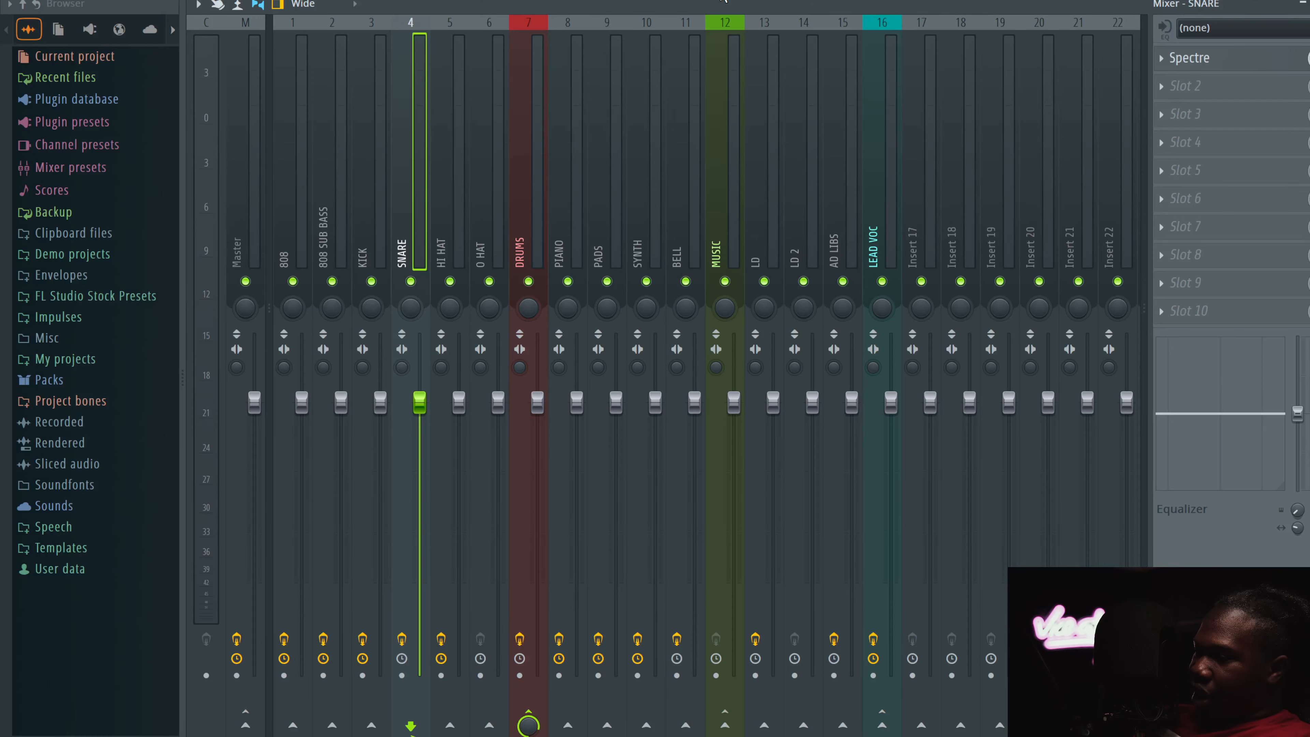
Step: Open the Neutron 4 Transient Shaper on the HI HAT track and review its settings
{"action": "left_click", "coordinate": [465, 152]}
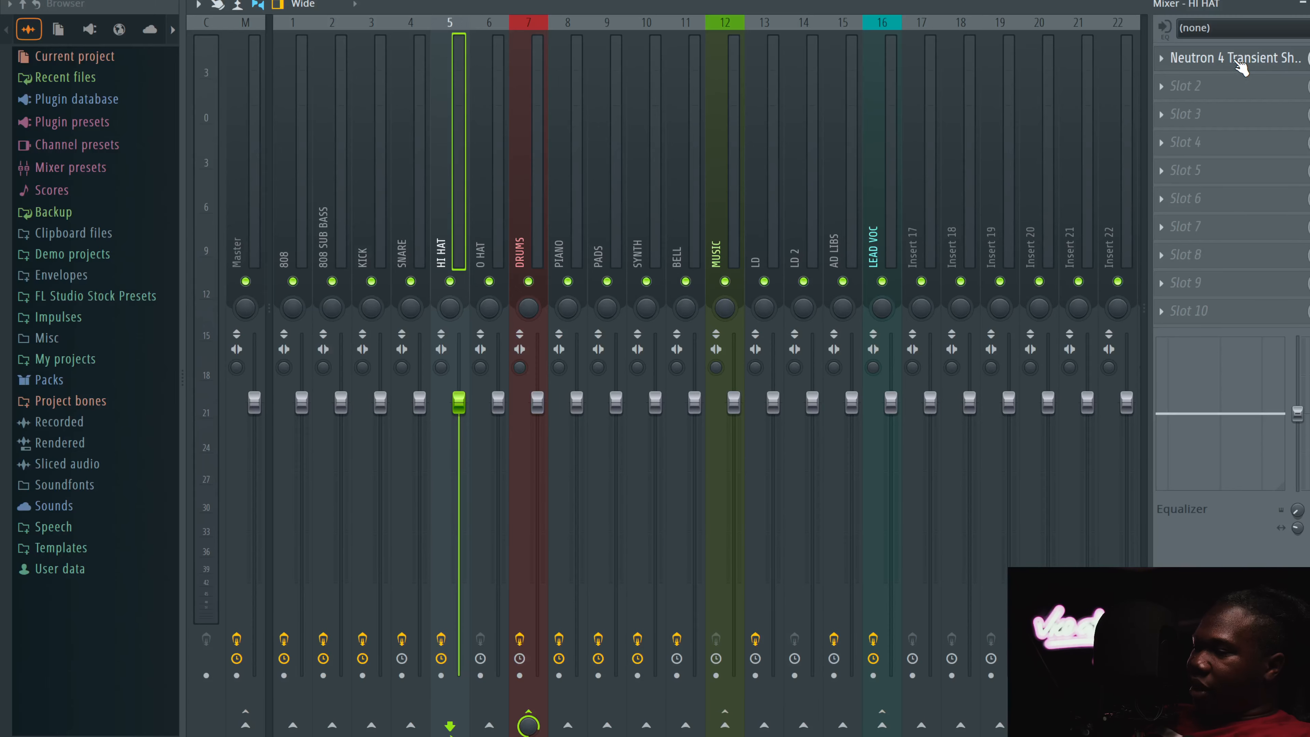
{"action": "left_click", "coordinate": [1232, 59]}
{"action": "left_click_drag", "start_coordinate": [381, 290], "coordinate": [381, 287]}
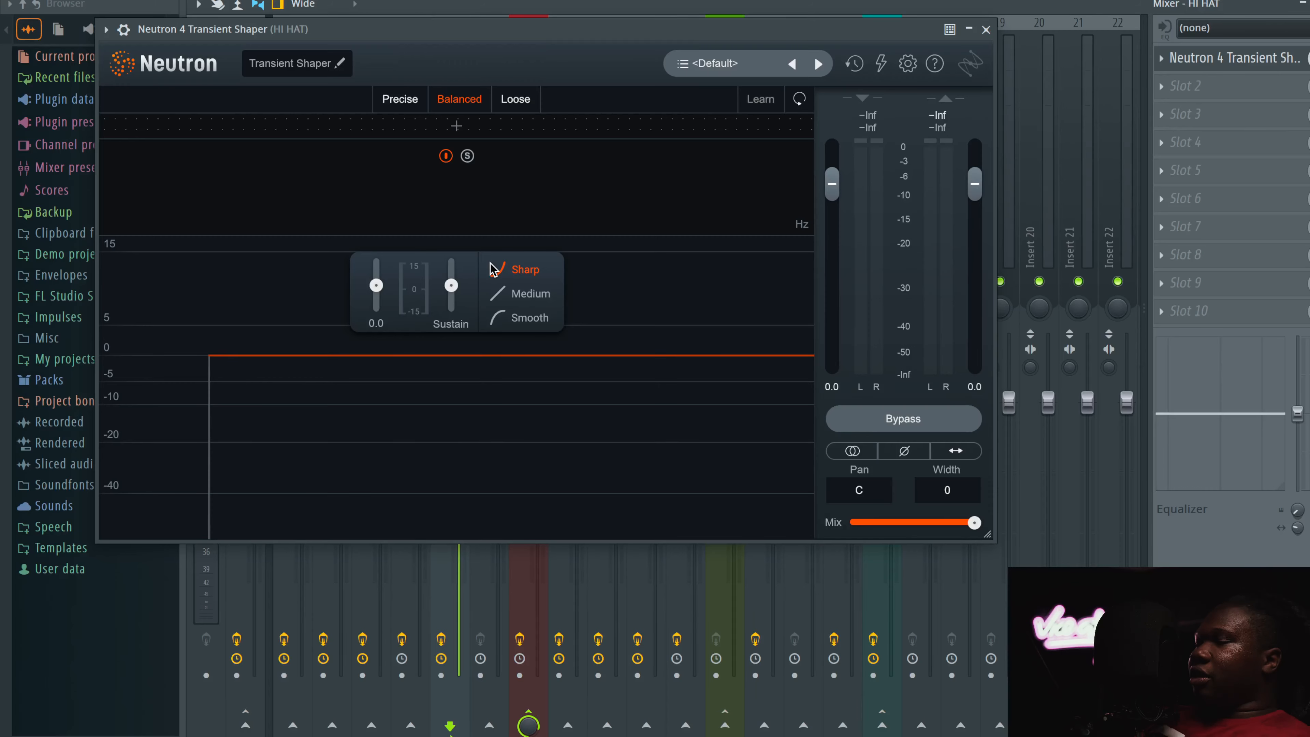
{"action": "left_click_drag", "start_coordinate": [467, 30], "coordinate": [719, 30]}
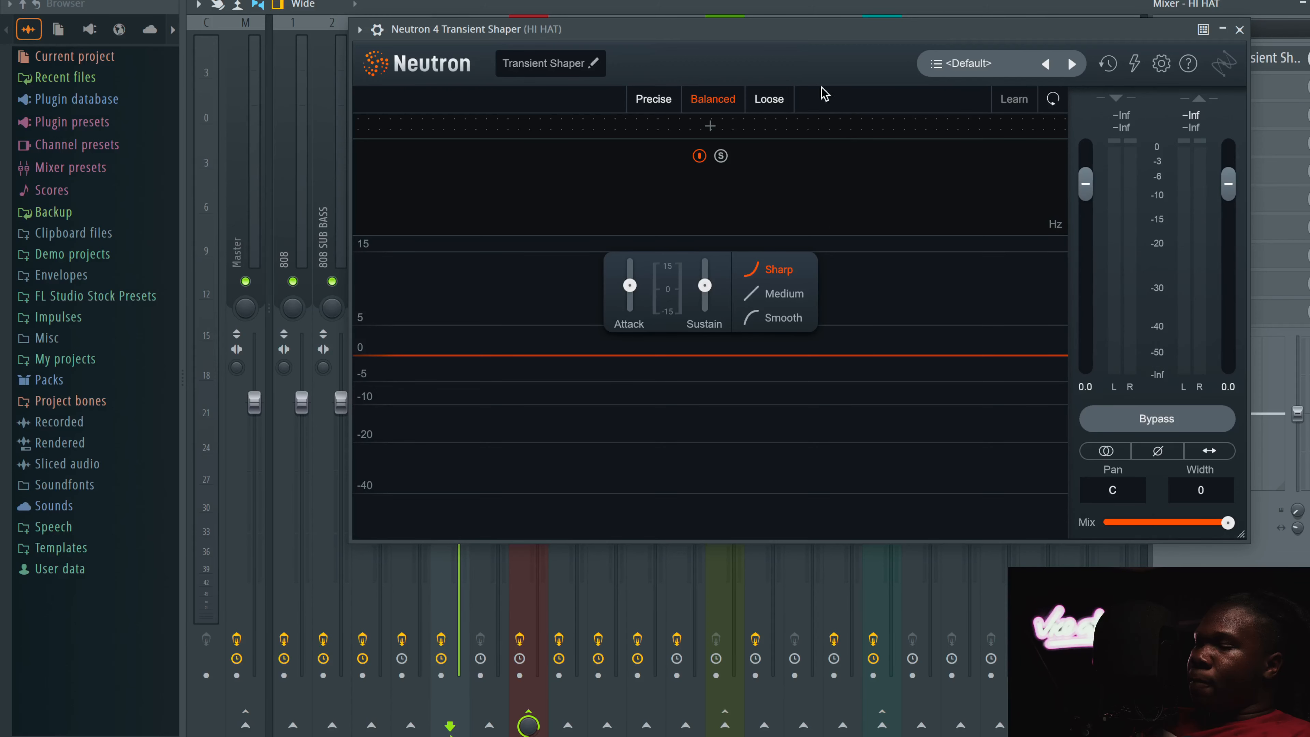
{"action": "left_click_drag", "start_coordinate": [756, 30], "coordinate": [656, 30]}
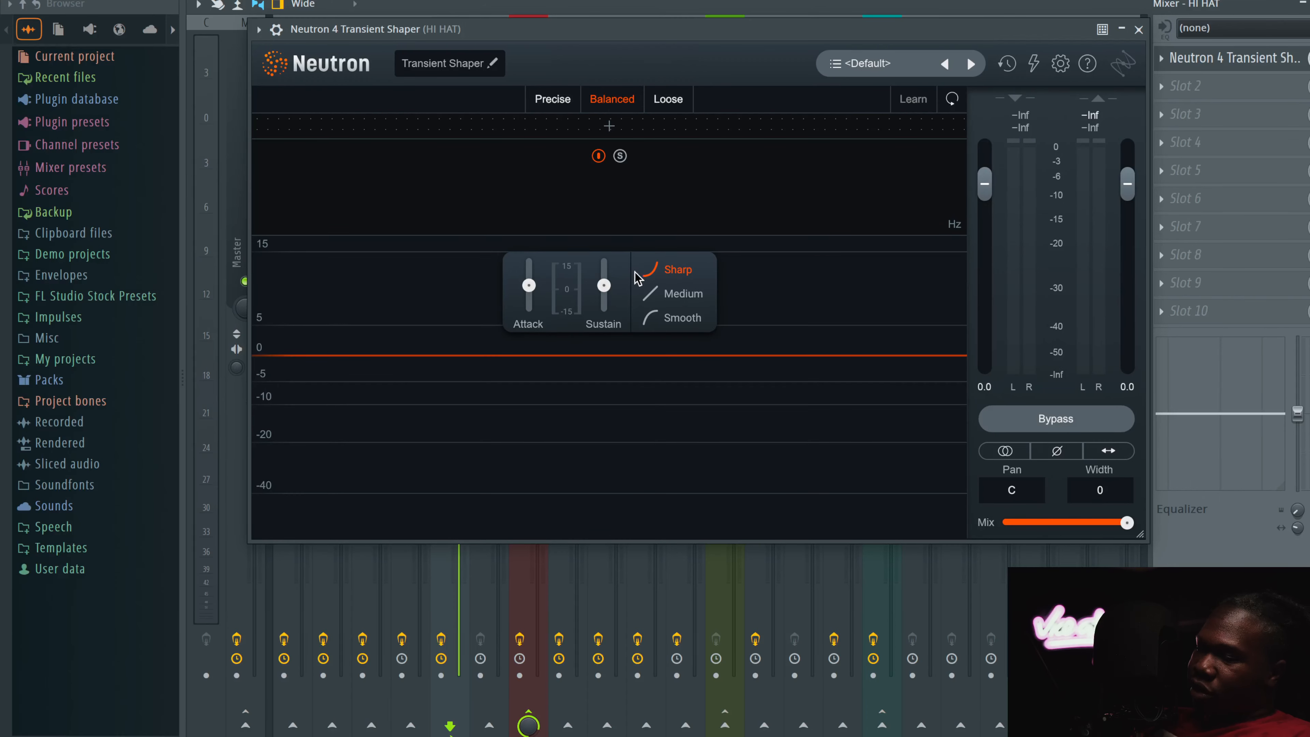
Step: Try a Sustain of -6.4 in the HI HAT track's Transient Shaper, reset it, and close the plugin
{"action": "mouse_move", "coordinate": [603, 285]}
{"action": "left_mouse_down"}
{"action": "mouse_move", "coordinate": [605, 302]}
{"action": "mouse_move", "coordinate": [607, 290]}
{"action": "left_mouse_up"}
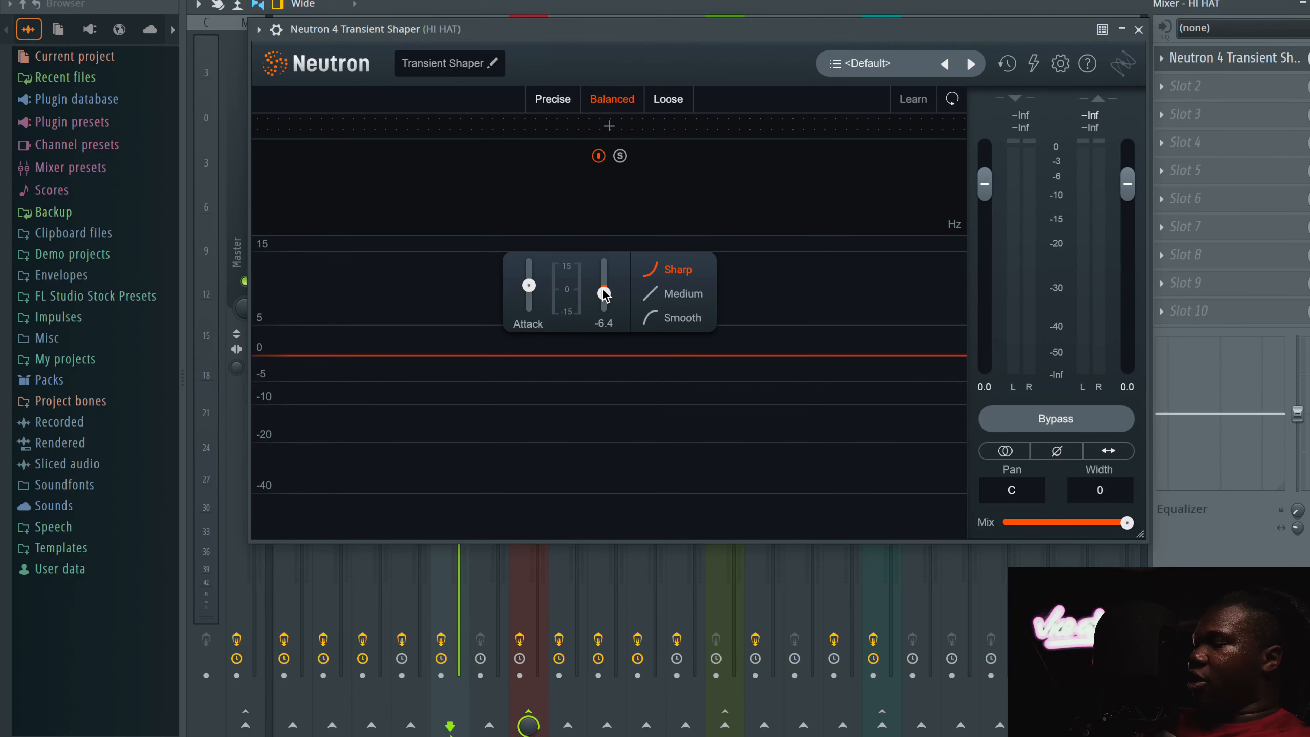
{"action": "double_click", "coordinate": [605, 293]}
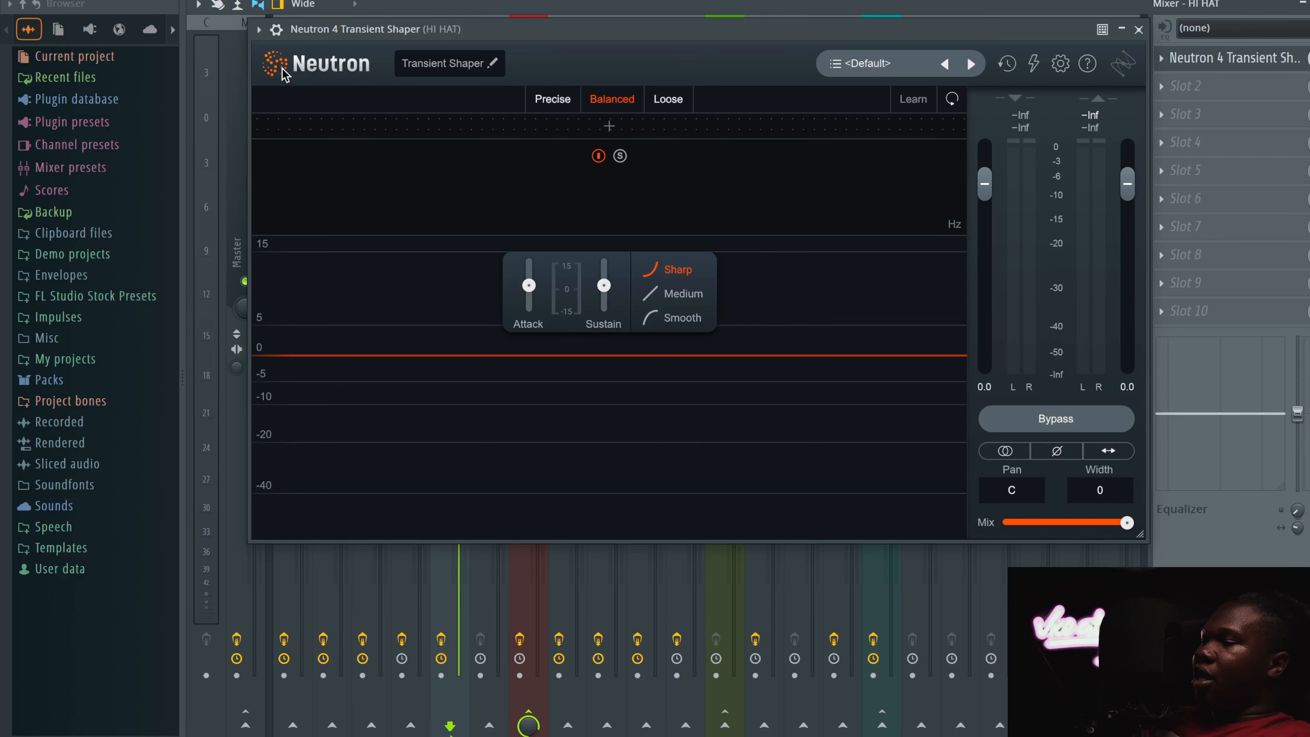
{"action": "mouse_move", "coordinate": [605, 289]}
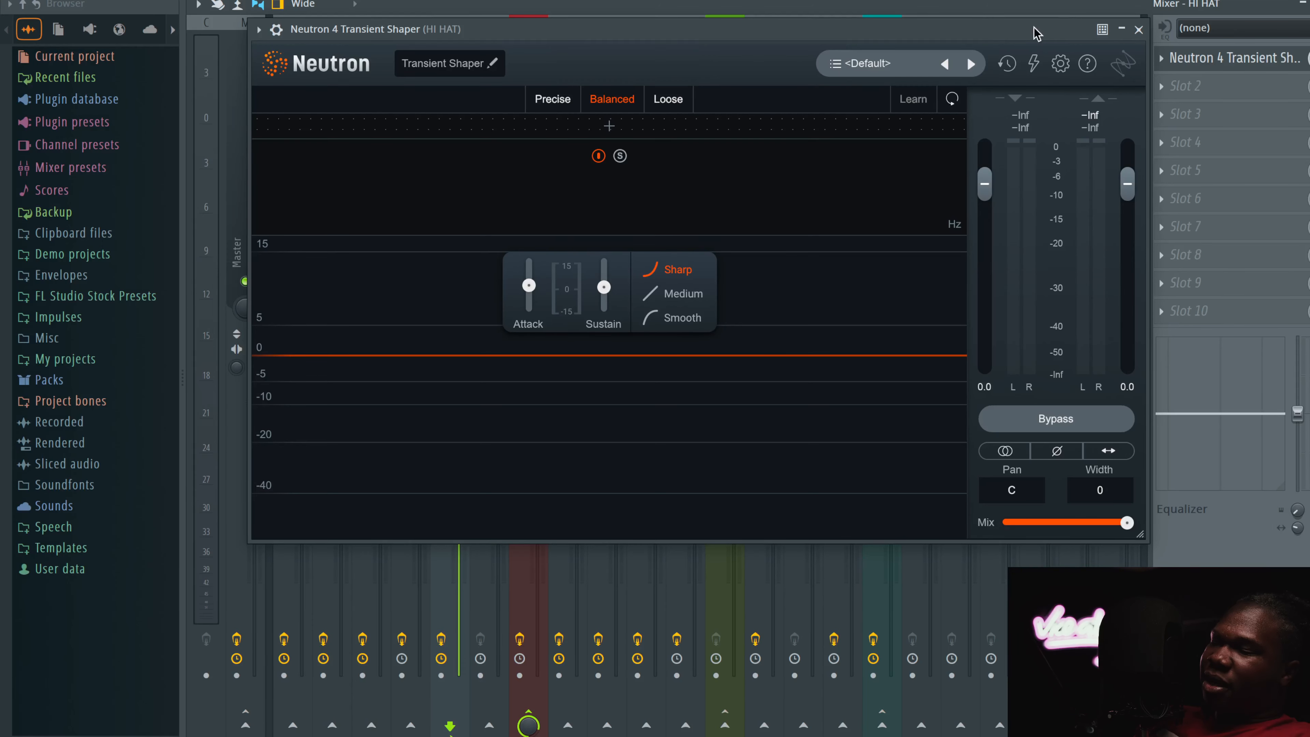
{"action": "left_click", "coordinate": [1138, 30]}
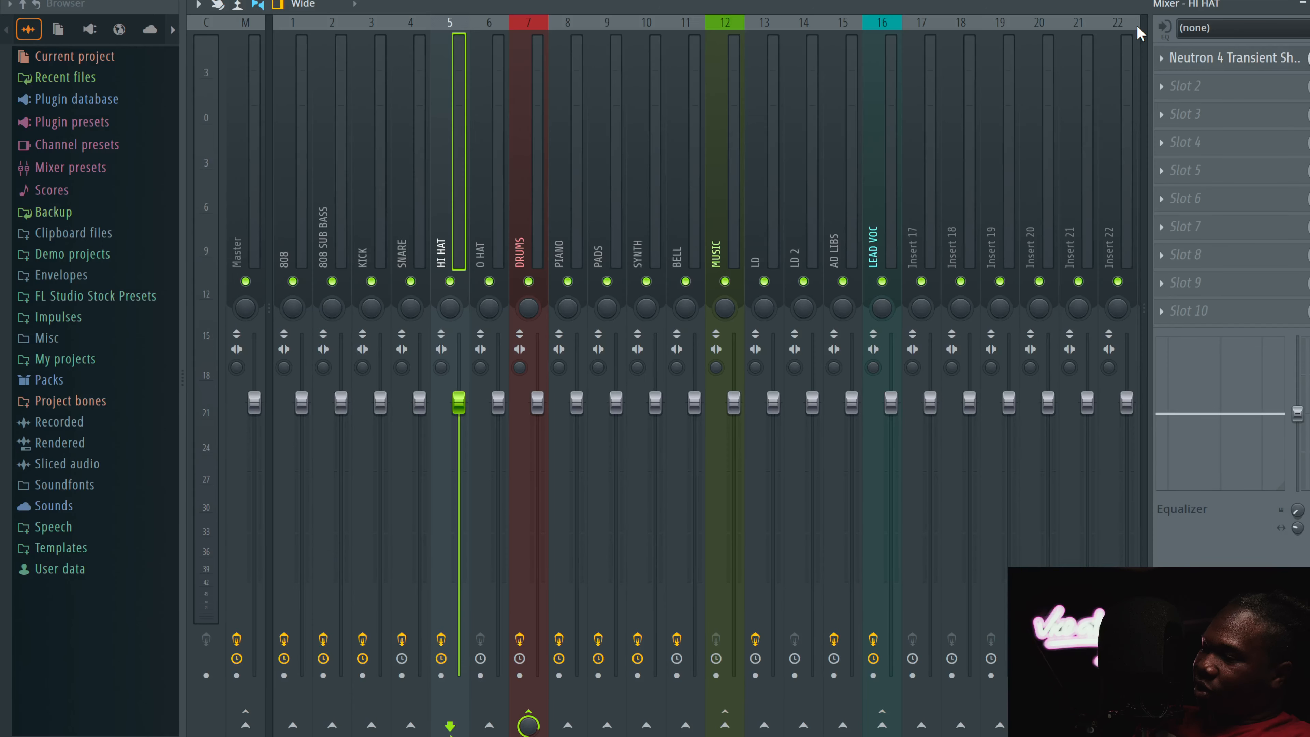
Step: Review the Fruity soft clipper settings on the DRUMS track and close the plugin
{"action": "left_click", "coordinate": [488, 163]}
{"action": "left_click", "coordinate": [533, 167]}
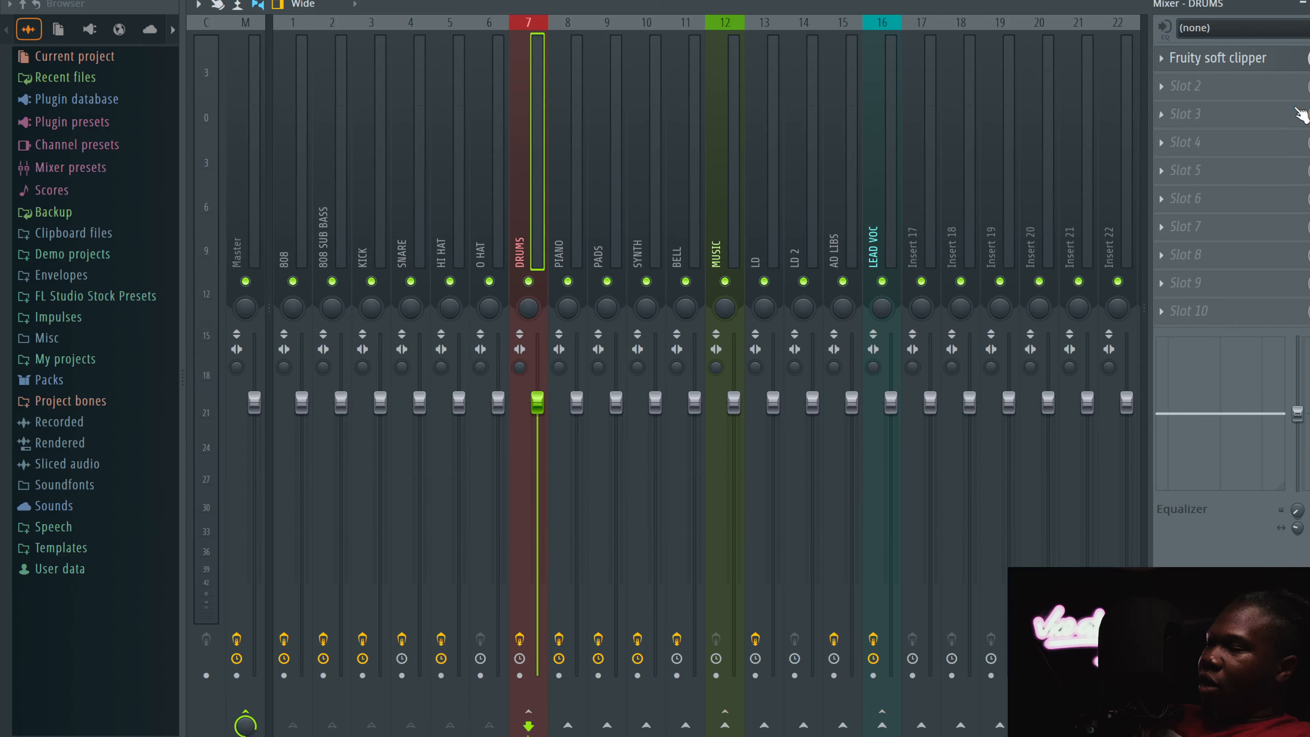
{"action": "left_click", "coordinate": [1218, 58]}
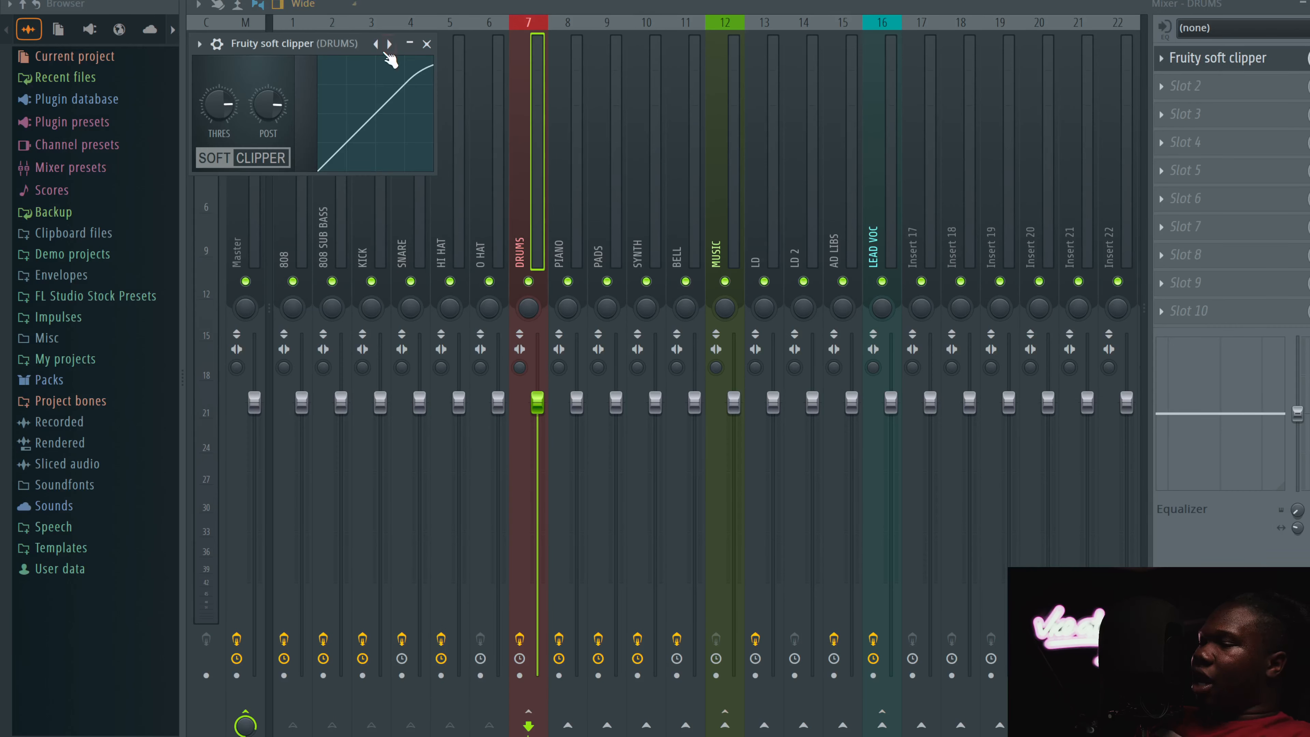
{"action": "left_click", "coordinate": [426, 44]}
{"action": "left_click", "coordinate": [617, 150]}
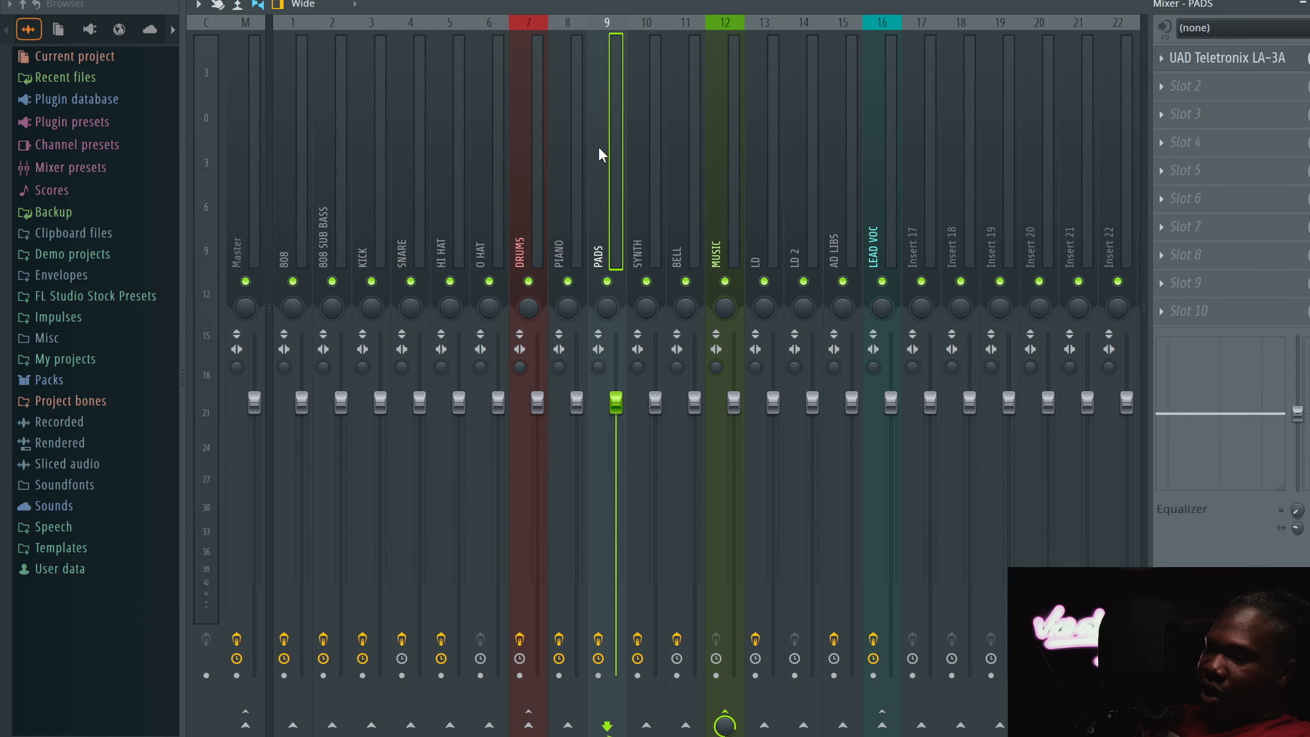
{"action": "left_click", "coordinate": [572, 150]}
{"action": "left_click", "coordinate": [537, 152]}
{"action": "left_click", "coordinate": [1259, 58]}
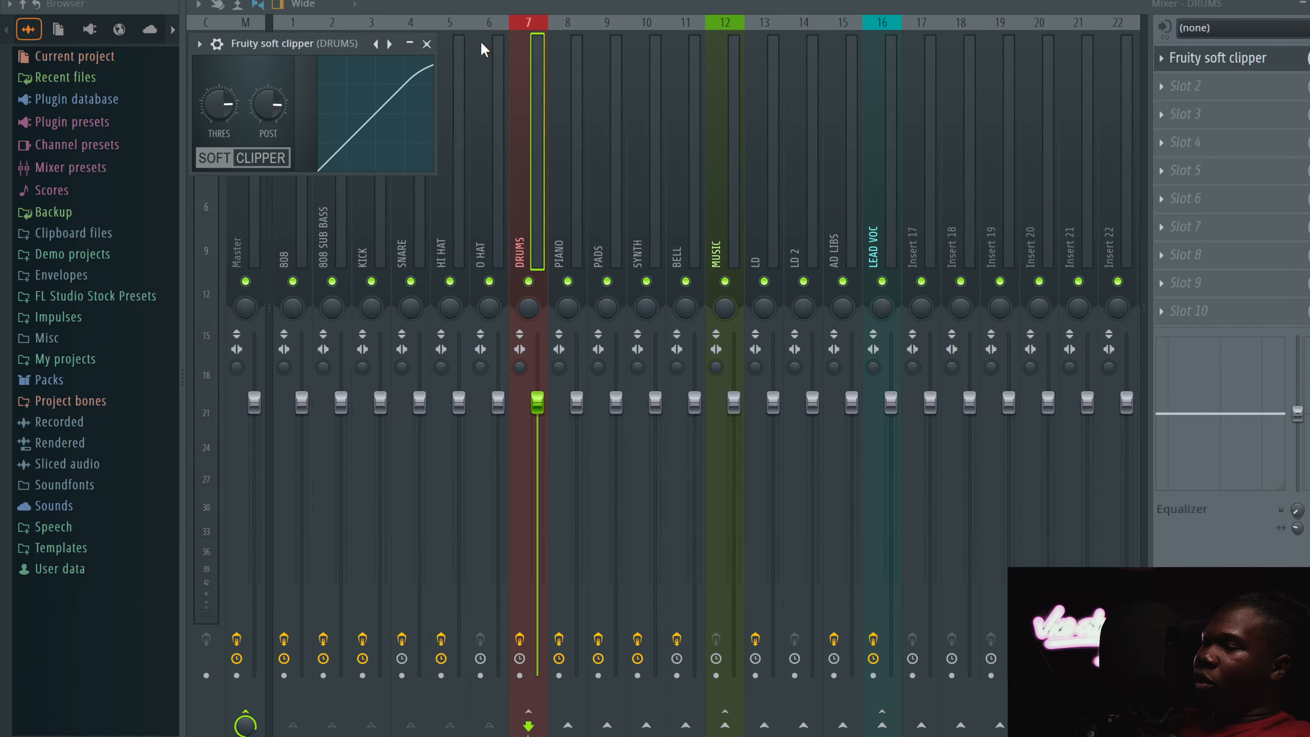
{"action": "left_click", "coordinate": [426, 44]}
Step: Raise the compressor ratio of the UAD Neve 33609 C on the PIANO track and close the plugin
{"action": "left_click", "coordinate": [577, 134]}
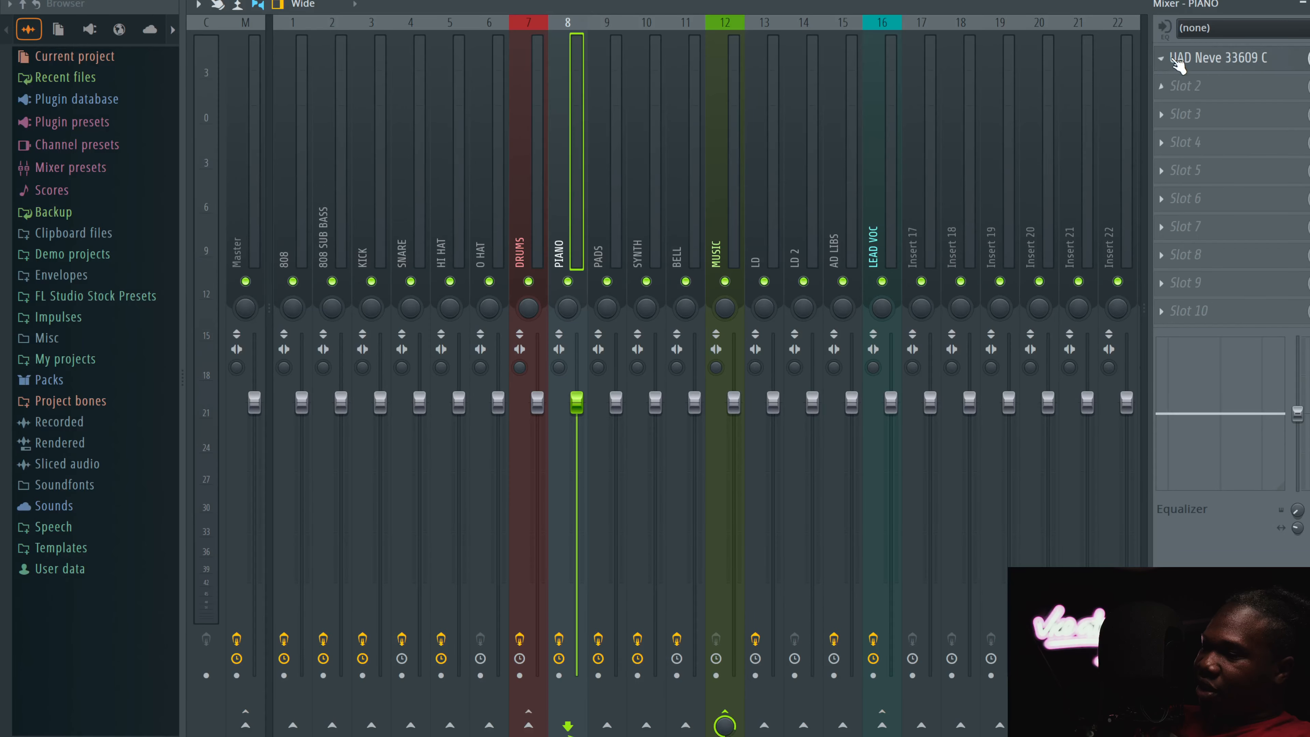
{"action": "left_click", "coordinate": [1227, 58]}
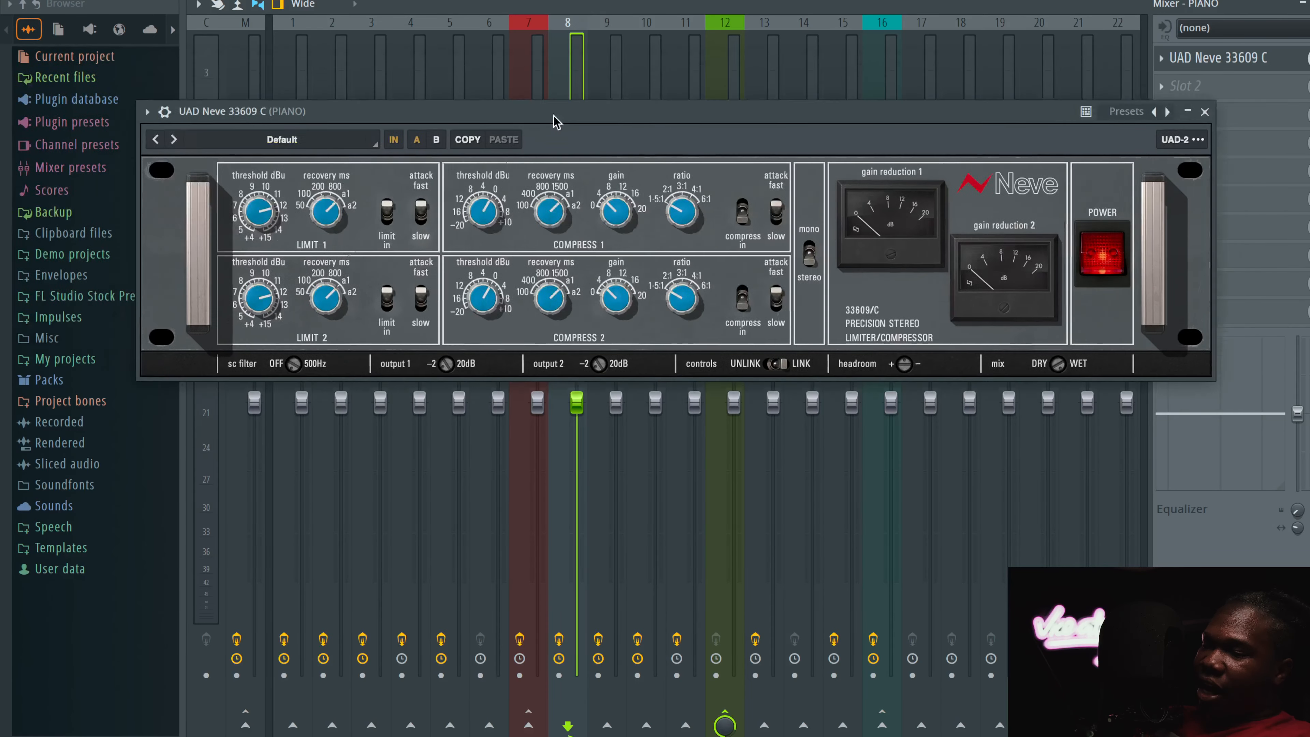
{"action": "left_click_drag", "start_coordinate": [554, 122], "coordinate": [593, 146]}
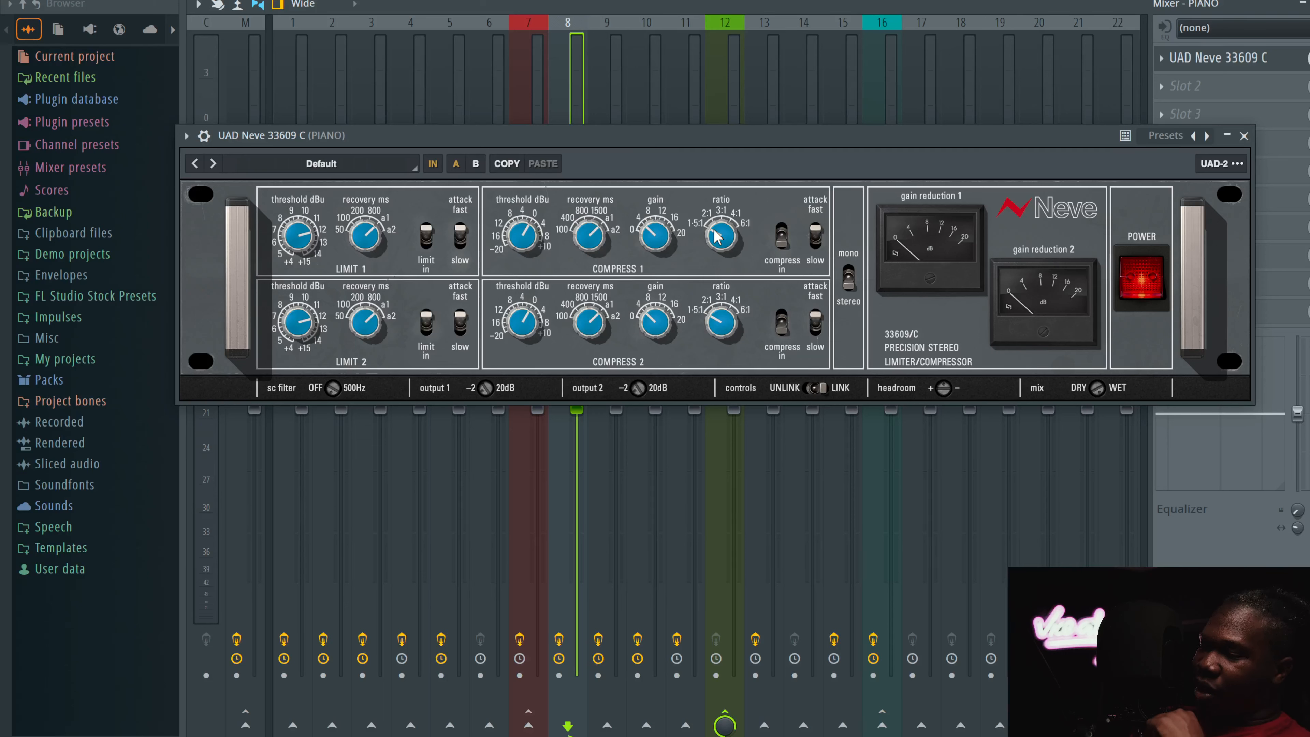
{"action": "left_click_drag", "start_coordinate": [713, 231], "coordinate": [695, 278]}
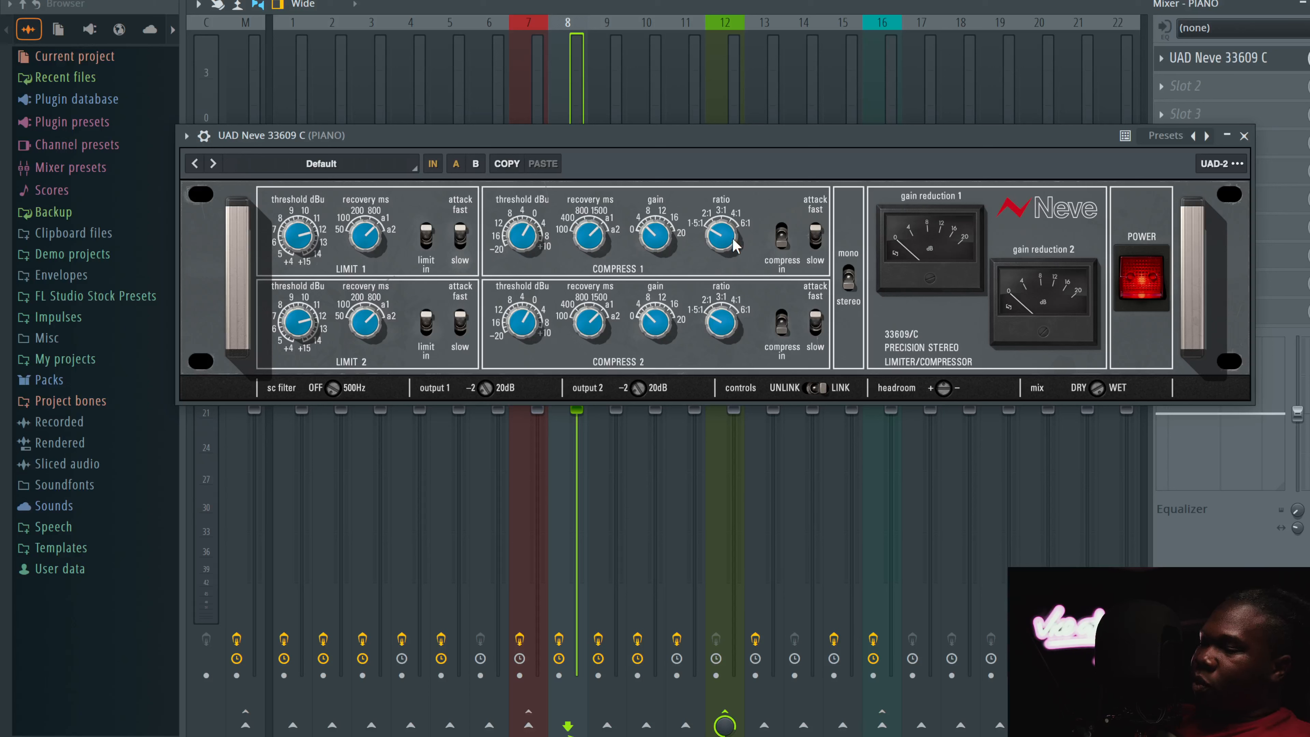
{"action": "left_click_drag", "start_coordinate": [731, 239], "coordinate": [758, 186]}
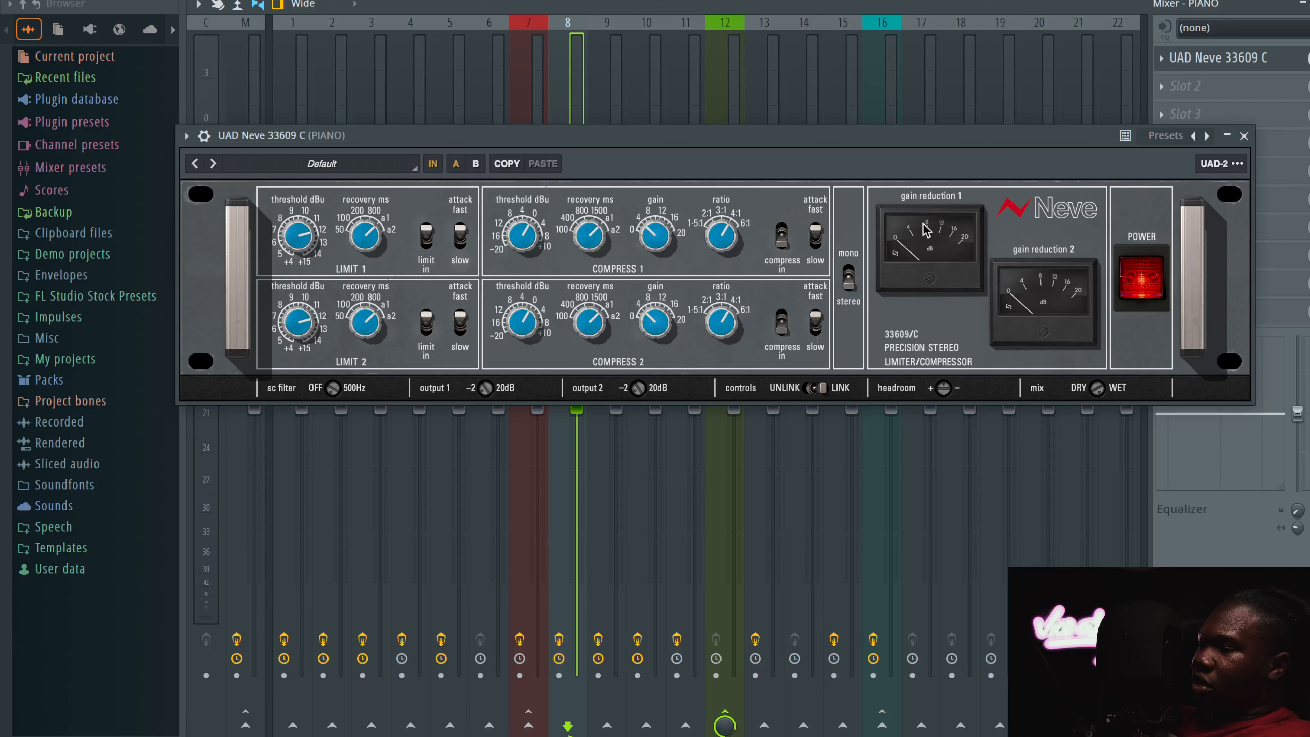
{"action": "left_click", "coordinate": [1244, 136]}
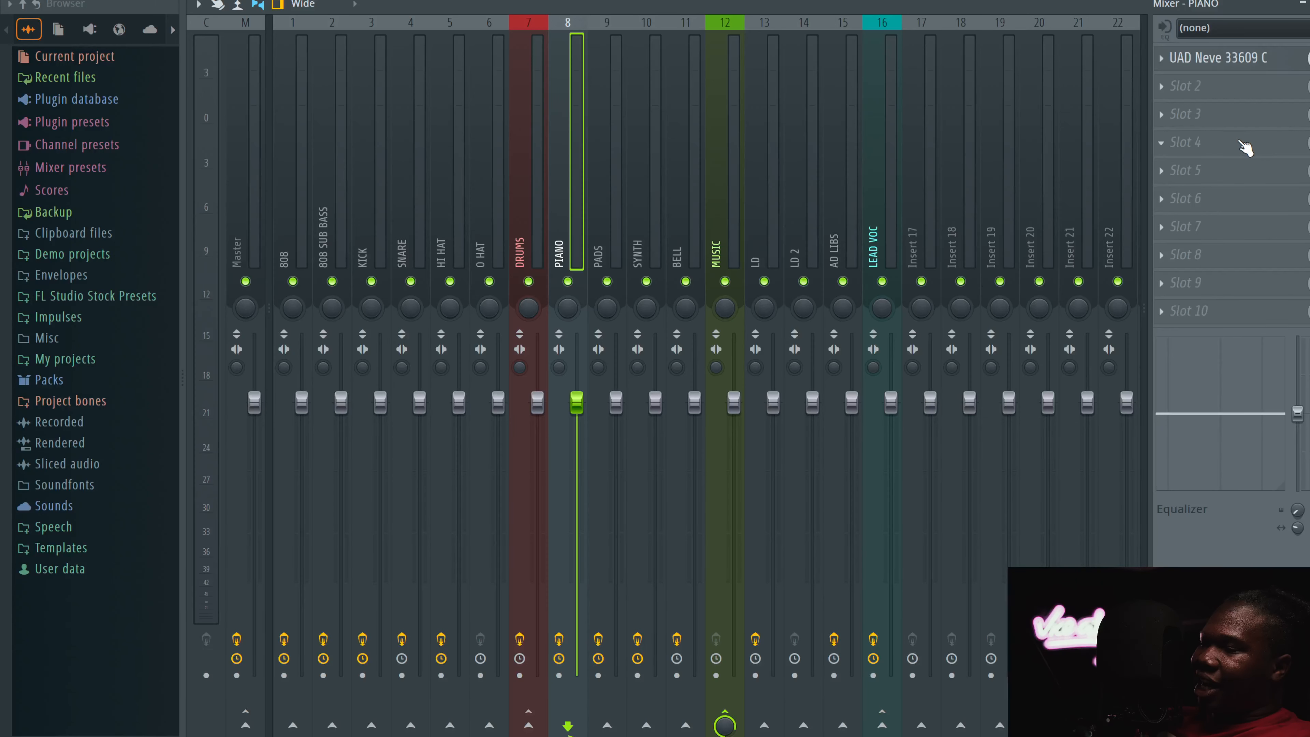
Step: Review the UAD Teletronix LA-3A gain and peak reduction settings on the PADS track and close the plugin
{"action": "left_click", "coordinate": [632, 203]}
{"action": "left_click", "coordinate": [621, 206]}
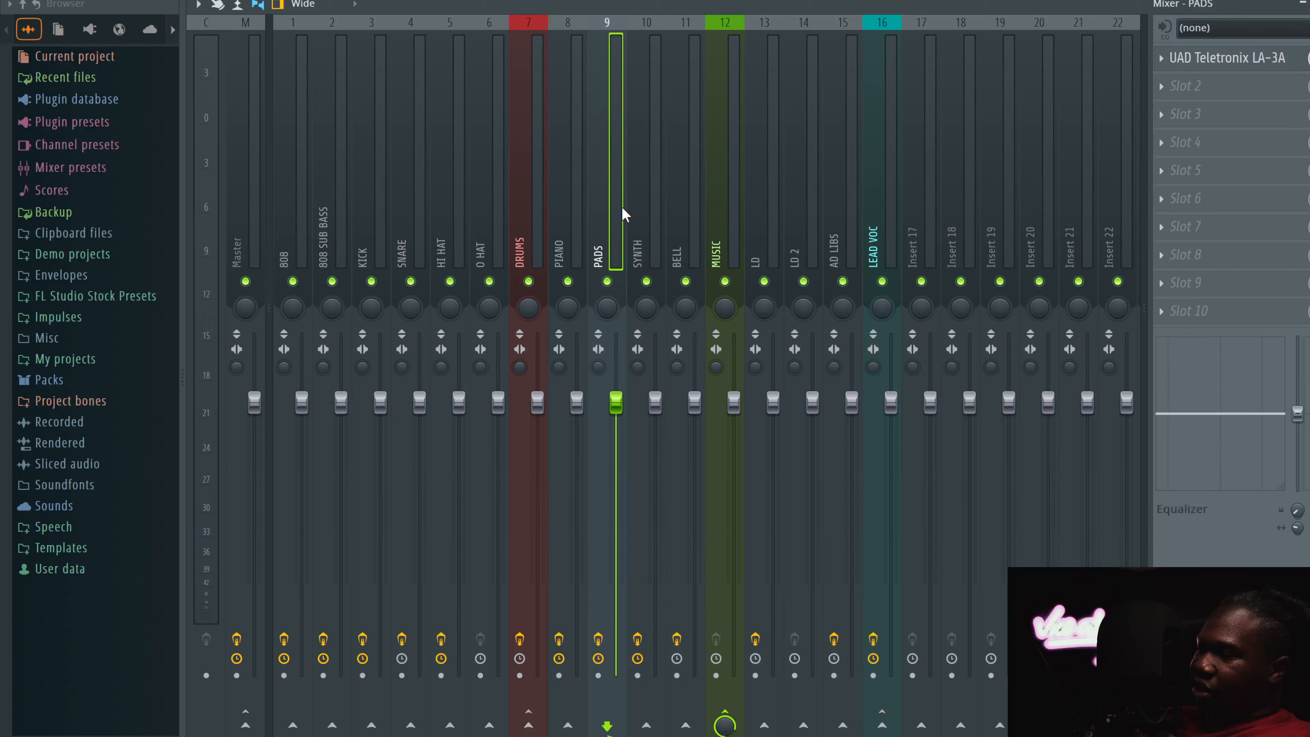
{"action": "left_click", "coordinate": [1247, 59]}
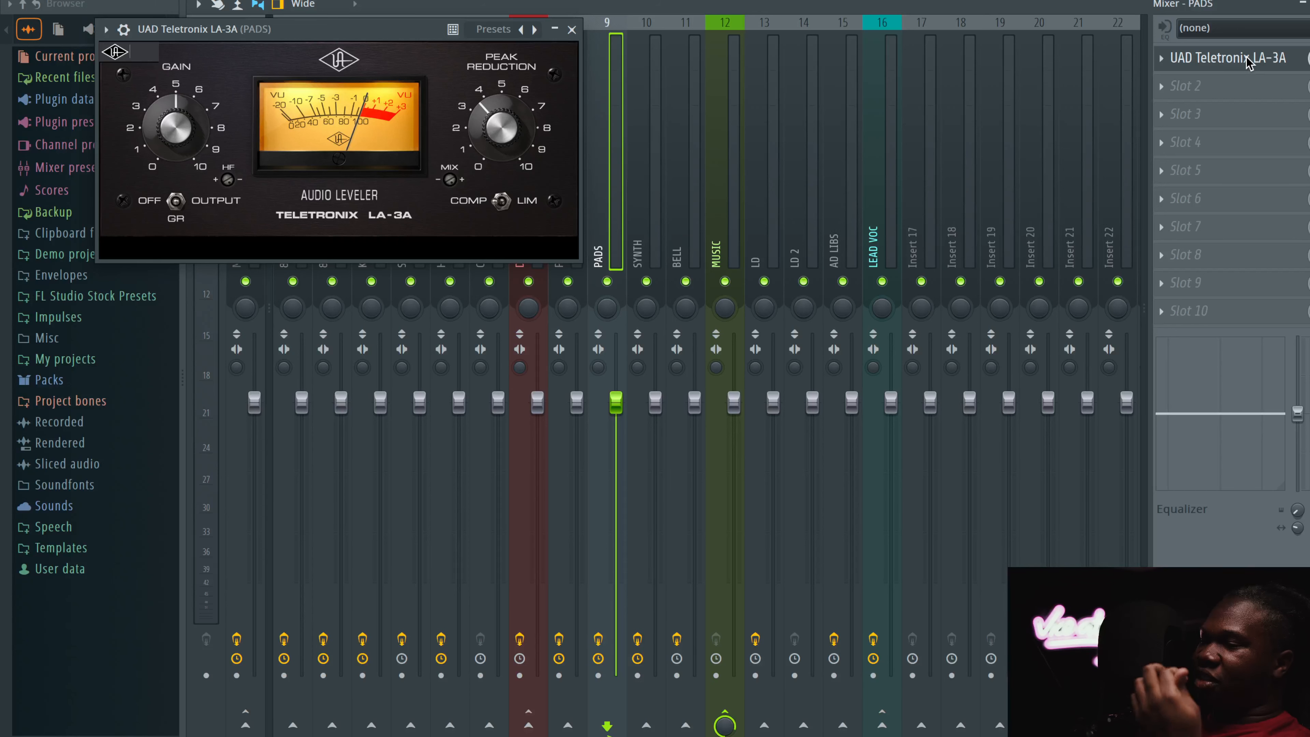
{"action": "left_click_drag", "start_coordinate": [299, 31], "coordinate": [484, 101]}
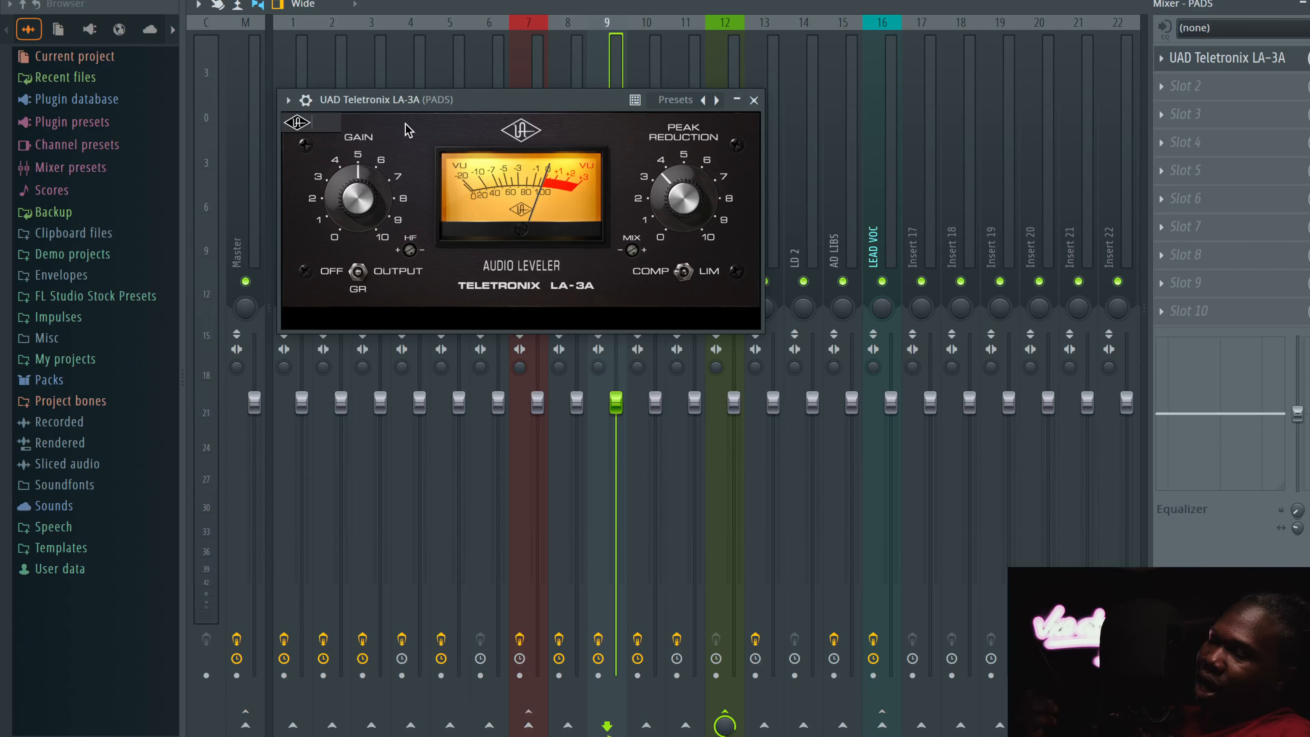
{"action": "left_click", "coordinate": [753, 100]}
Step: Review the Little MicroShift mix and mode settings on the SYNTH track
{"action": "left_click", "coordinate": [655, 160]}
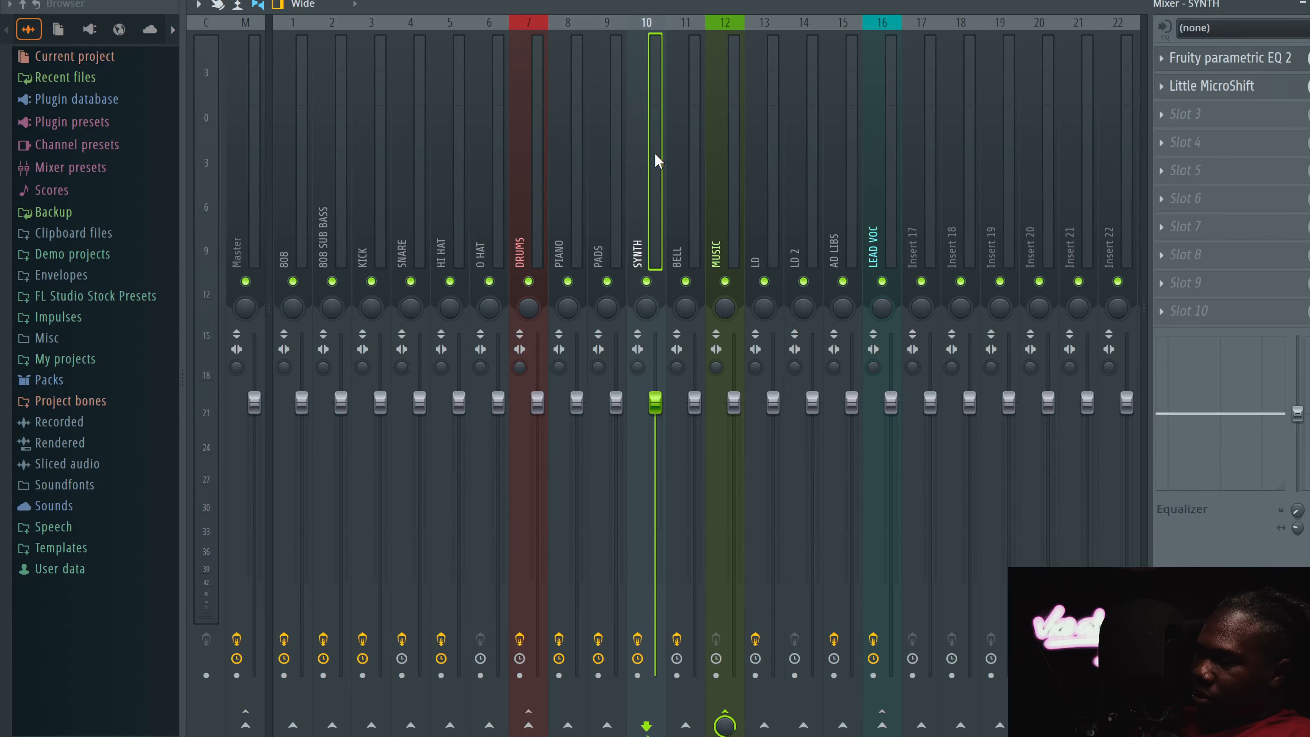
{"action": "left_click", "coordinate": [1221, 88]}
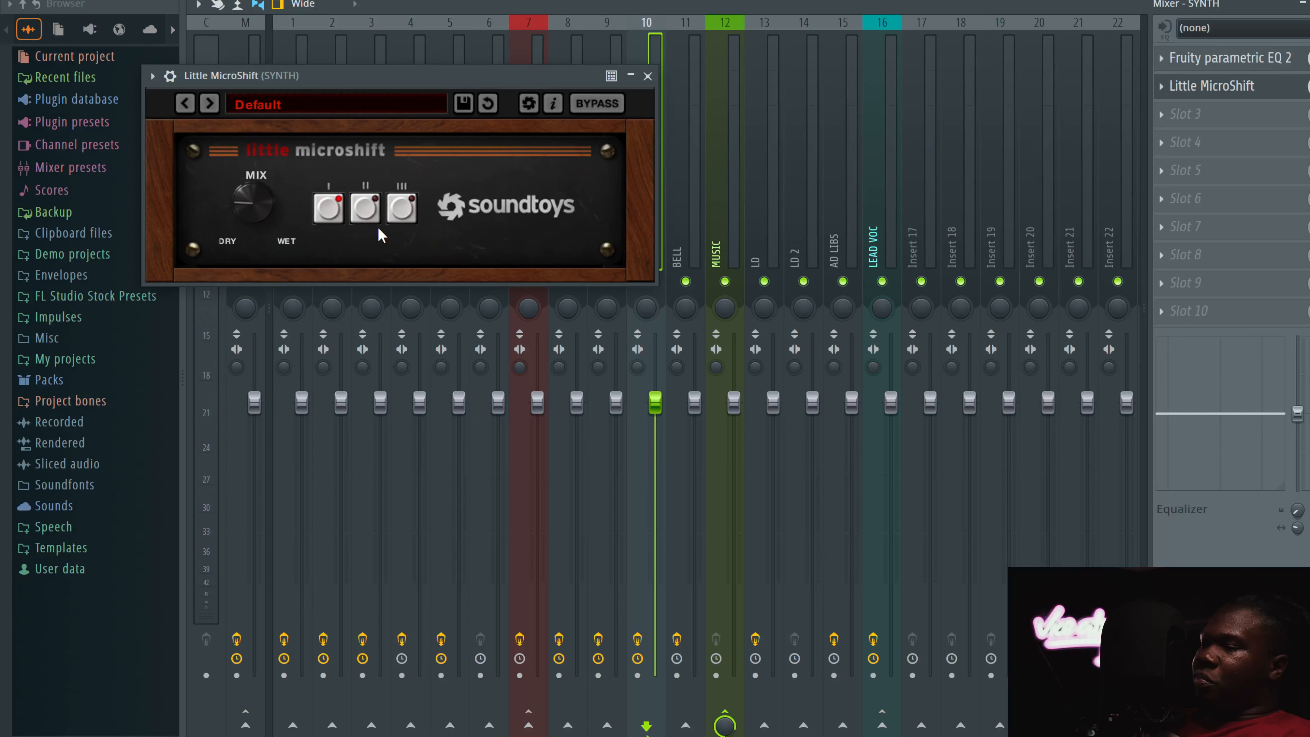
{"action": "left_click", "coordinate": [648, 76]}
{"action": "left_click", "coordinate": [1180, 87]}
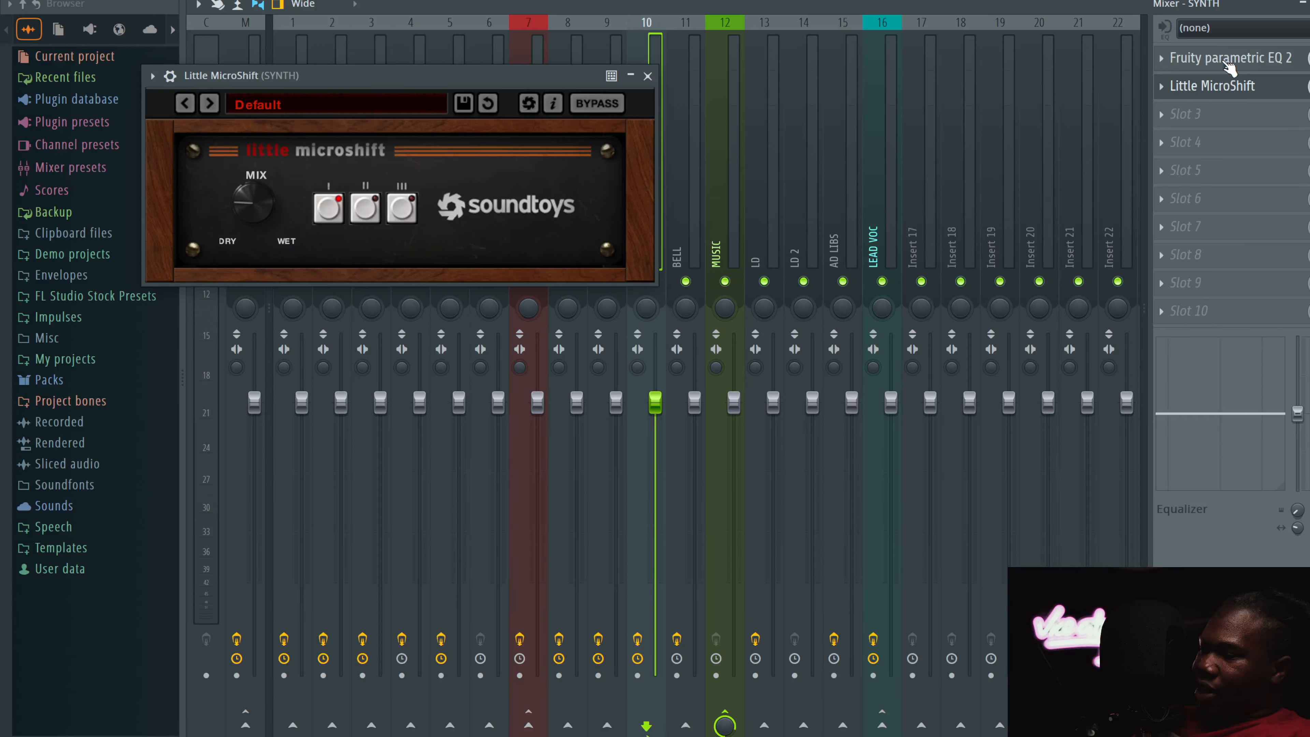
Step: In the SYNTH track's Fruity parametric EQ 2, lower band 1 with a Steep 8 order and shift band 2 to about 108 Hz
{"action": "left_click", "coordinate": [1181, 58]}
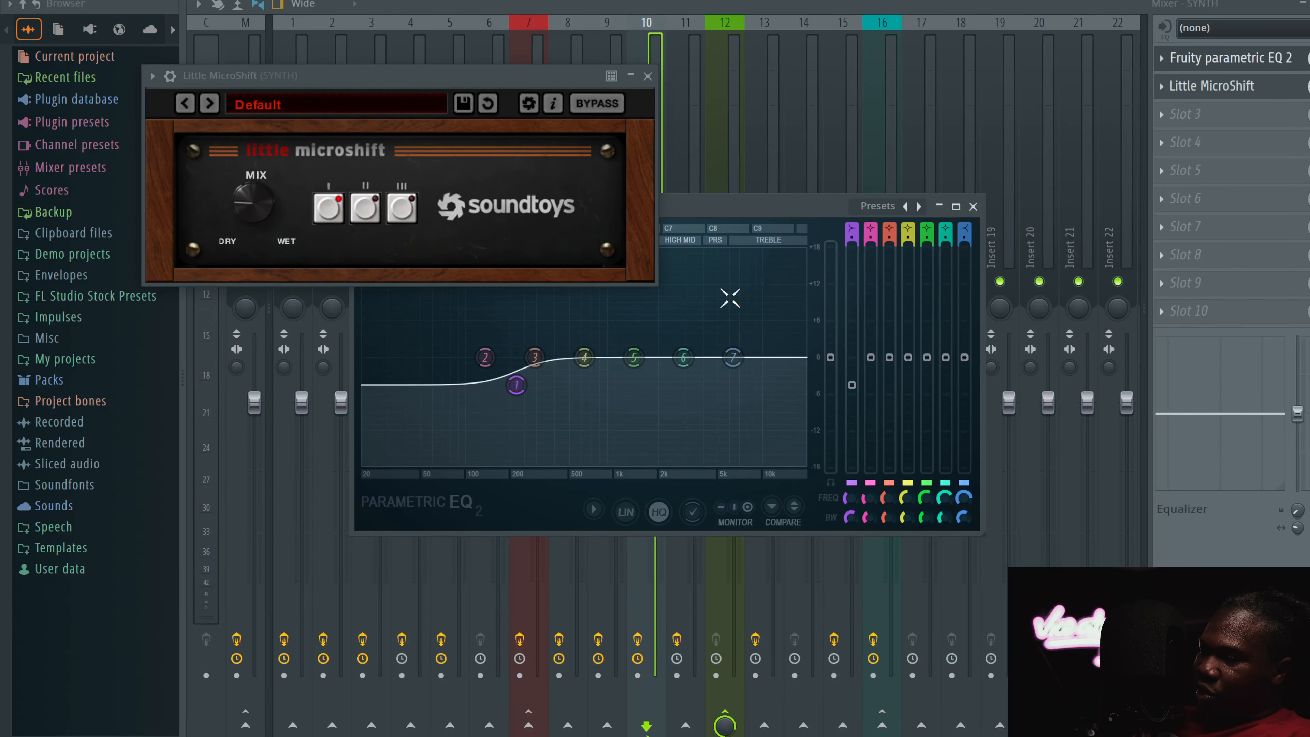
{"action": "left_click", "coordinate": [647, 76]}
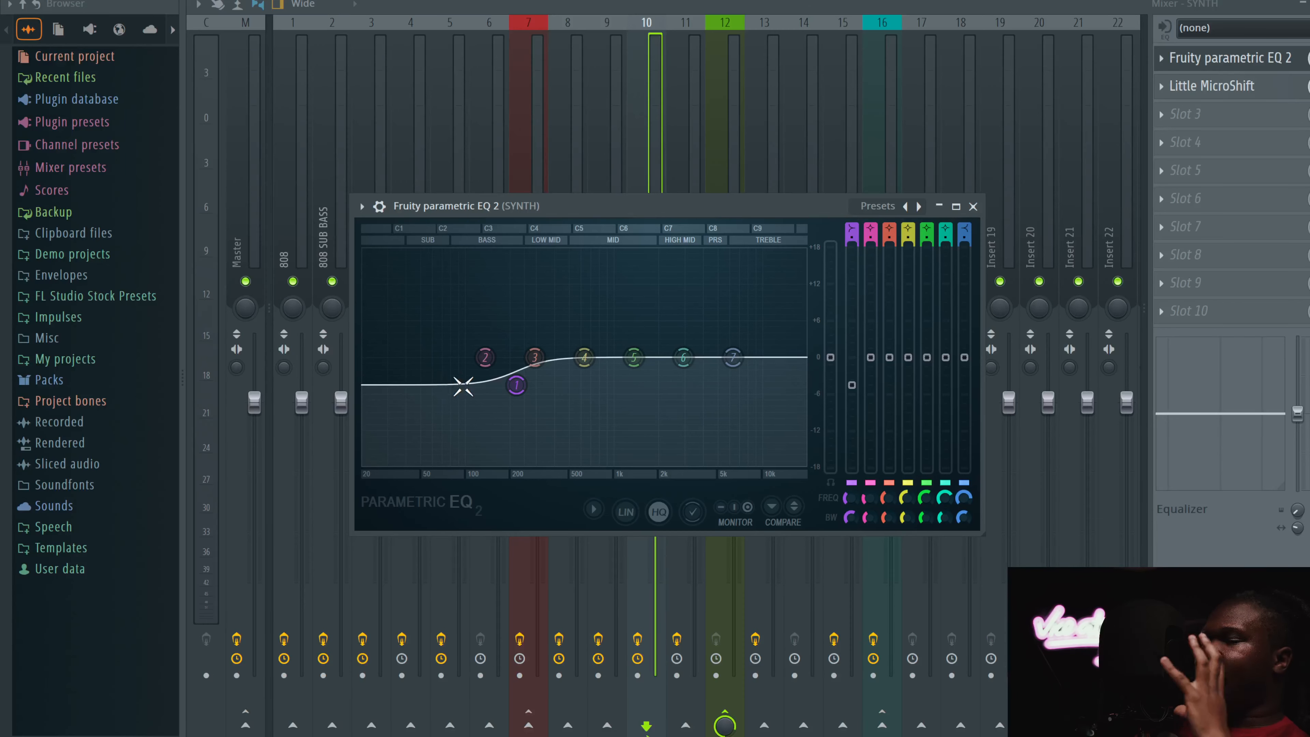
{"action": "left_click_drag", "start_coordinate": [516, 384], "coordinate": [516, 391]}
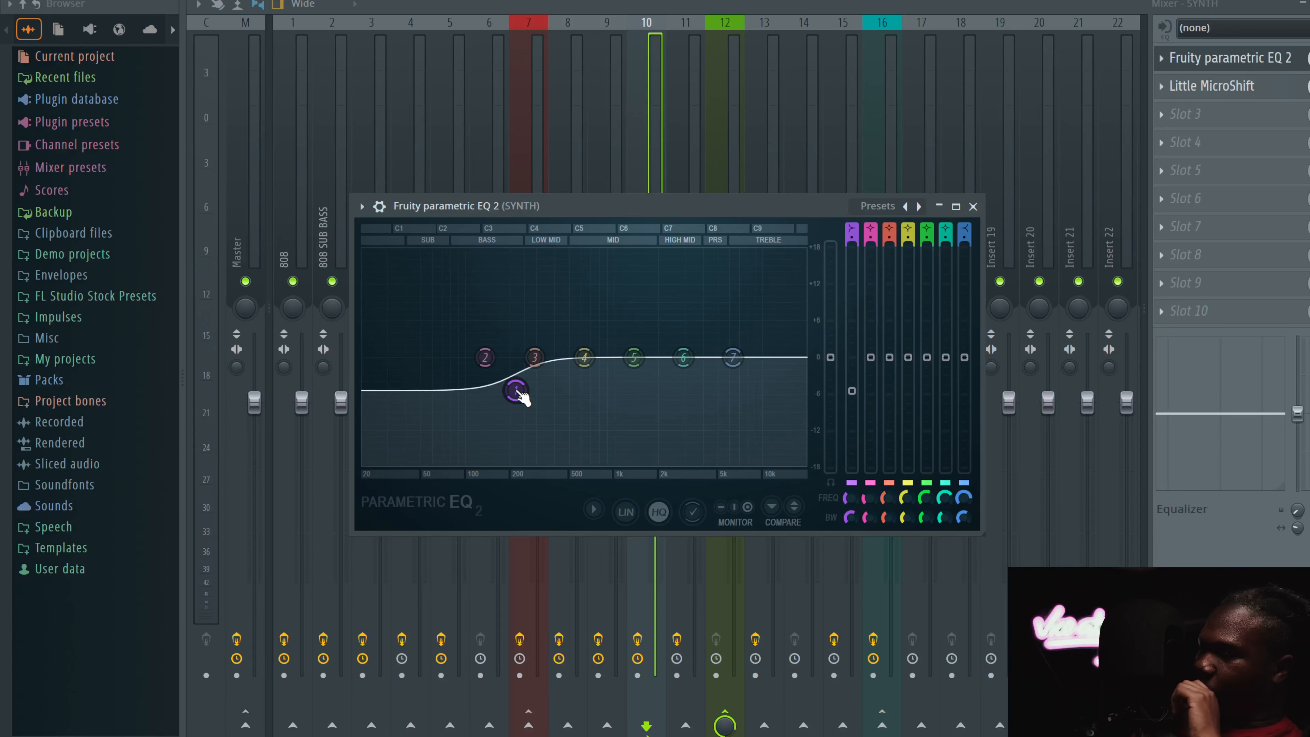
{"action": "right_click", "coordinate": [517, 392]}
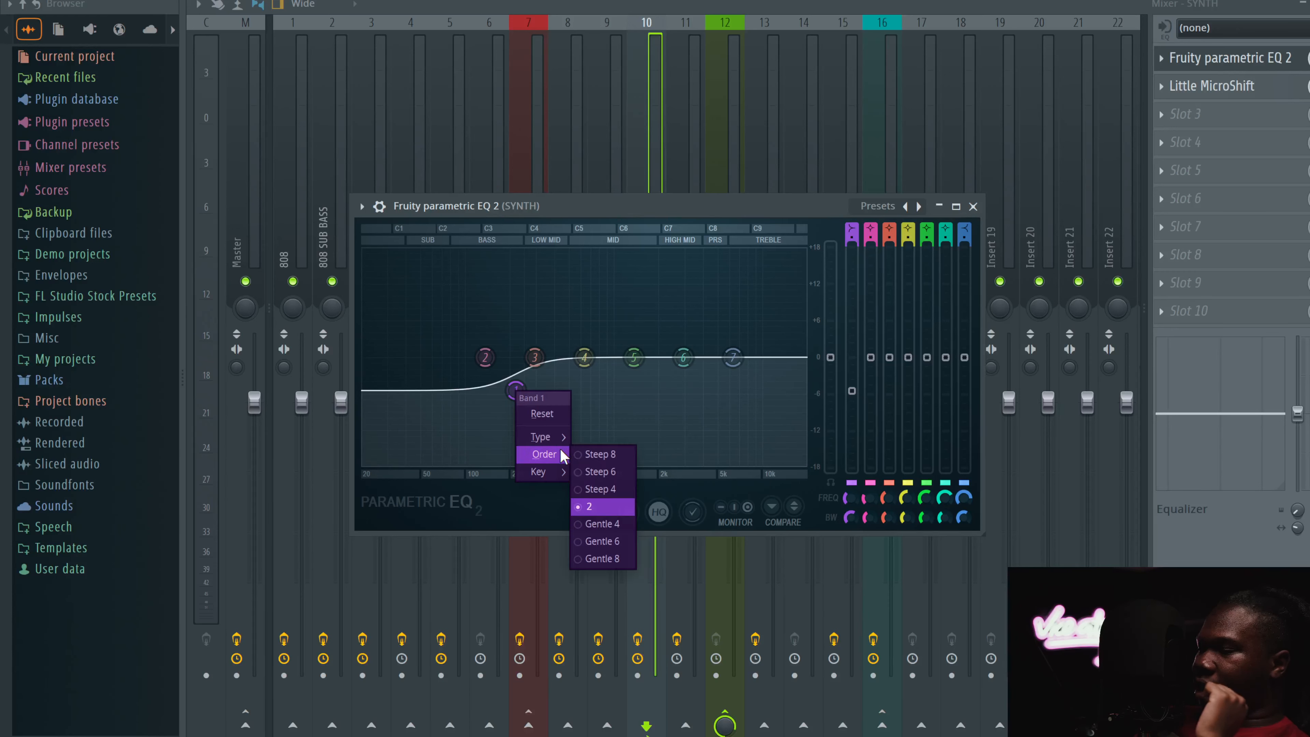
{"action": "left_click", "coordinate": [599, 458]}
{"action": "left_click_drag", "start_coordinate": [516, 391], "coordinate": [469, 355]}
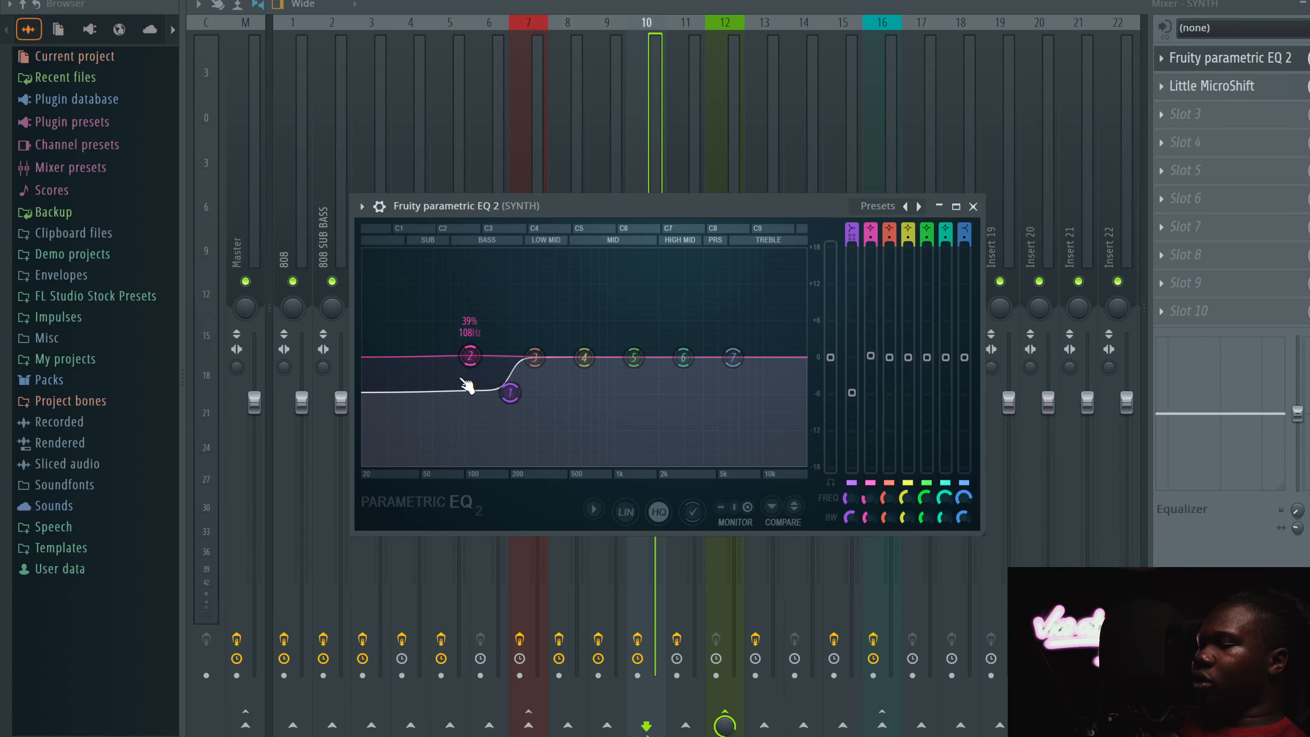
{"action": "left_click", "coordinate": [972, 206]}
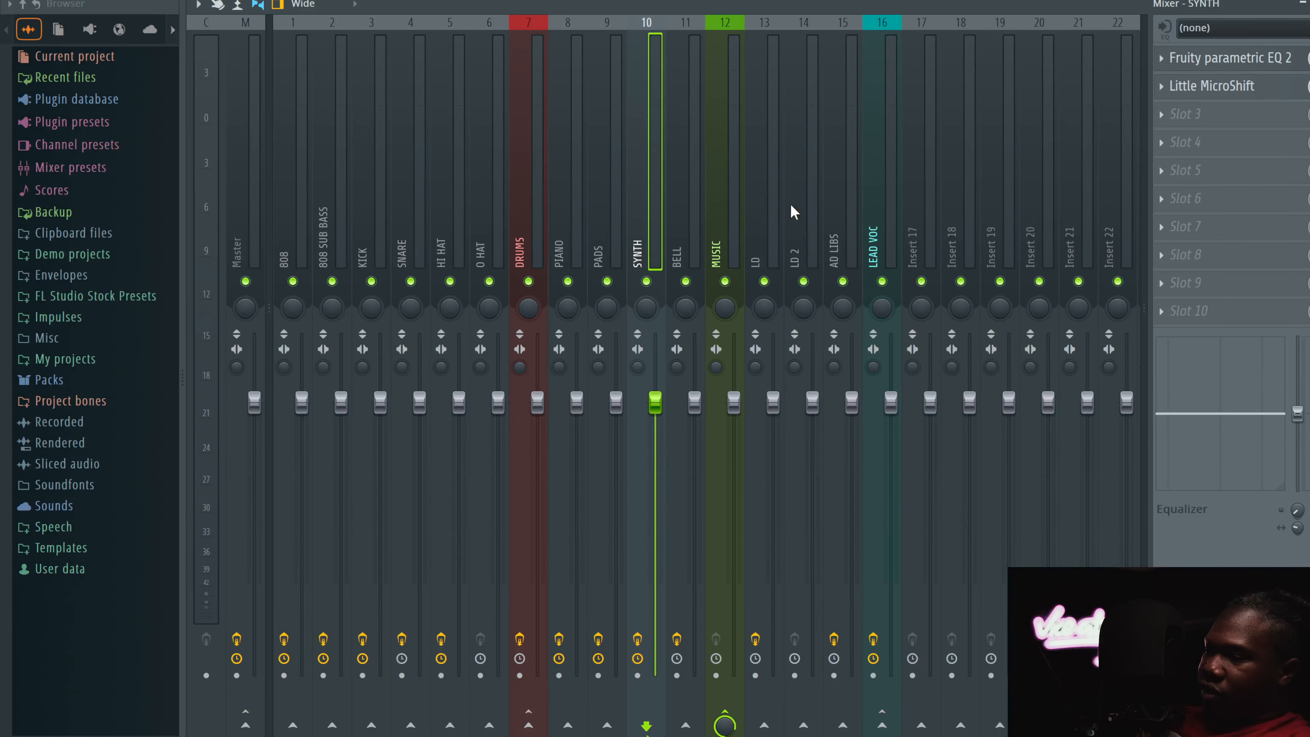
Step: Review the SPL Transient Designer Plus settings on the BELL track and close the plugin
{"action": "left_click", "coordinate": [692, 181]}
{"action": "left_click", "coordinate": [1273, 61]}
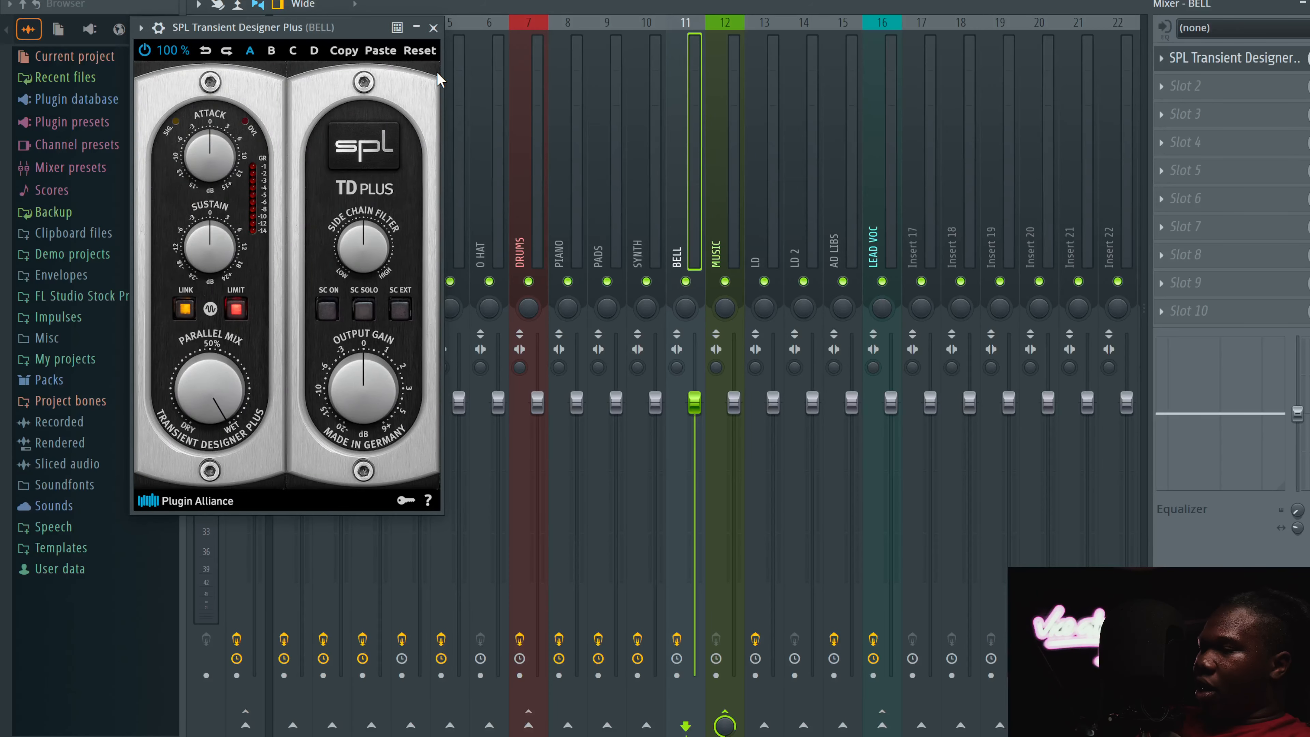
{"action": "left_click", "coordinate": [433, 29]}
Step: Check the effect slots of the MUSIC and LD 2 tracks and review the Waves Tune Real-Time settings on the LD track
{"action": "left_click", "coordinate": [728, 196]}
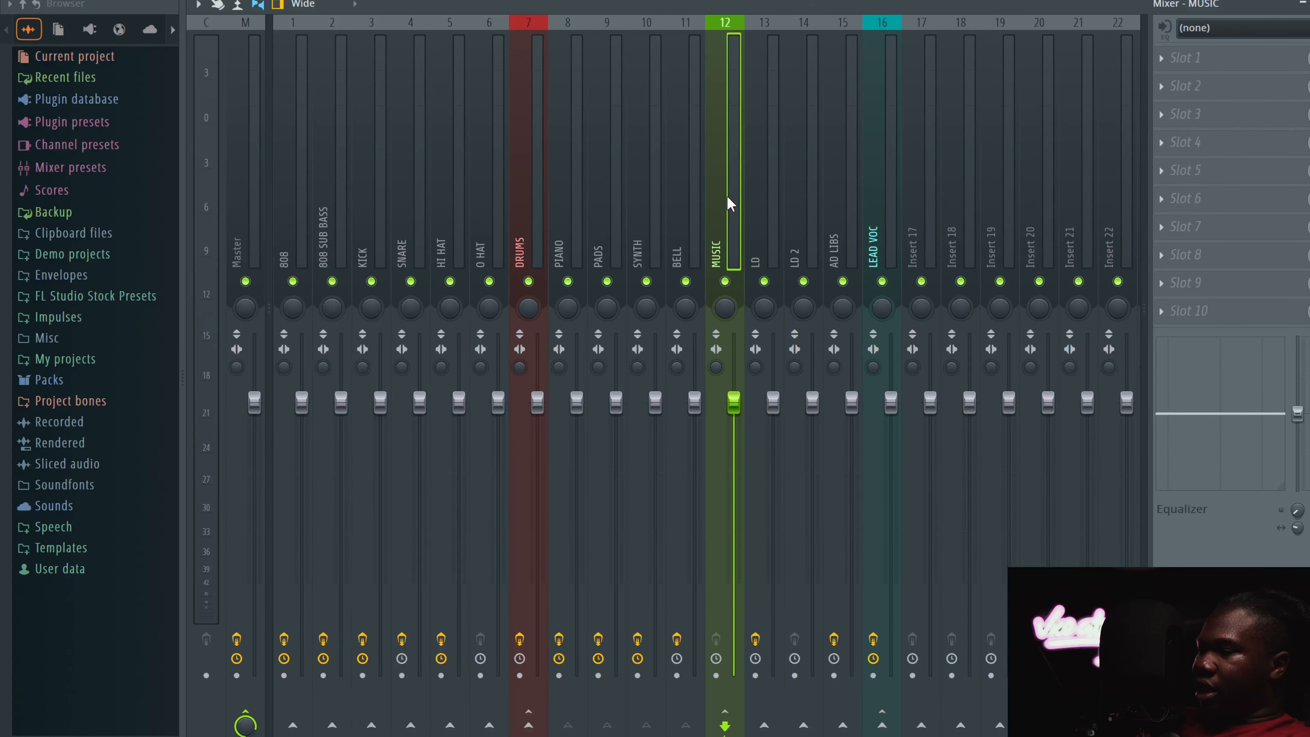
{"action": "left_click", "coordinate": [773, 206]}
{"action": "left_click", "coordinate": [845, 203]}
{"action": "left_click", "coordinate": [778, 209]}
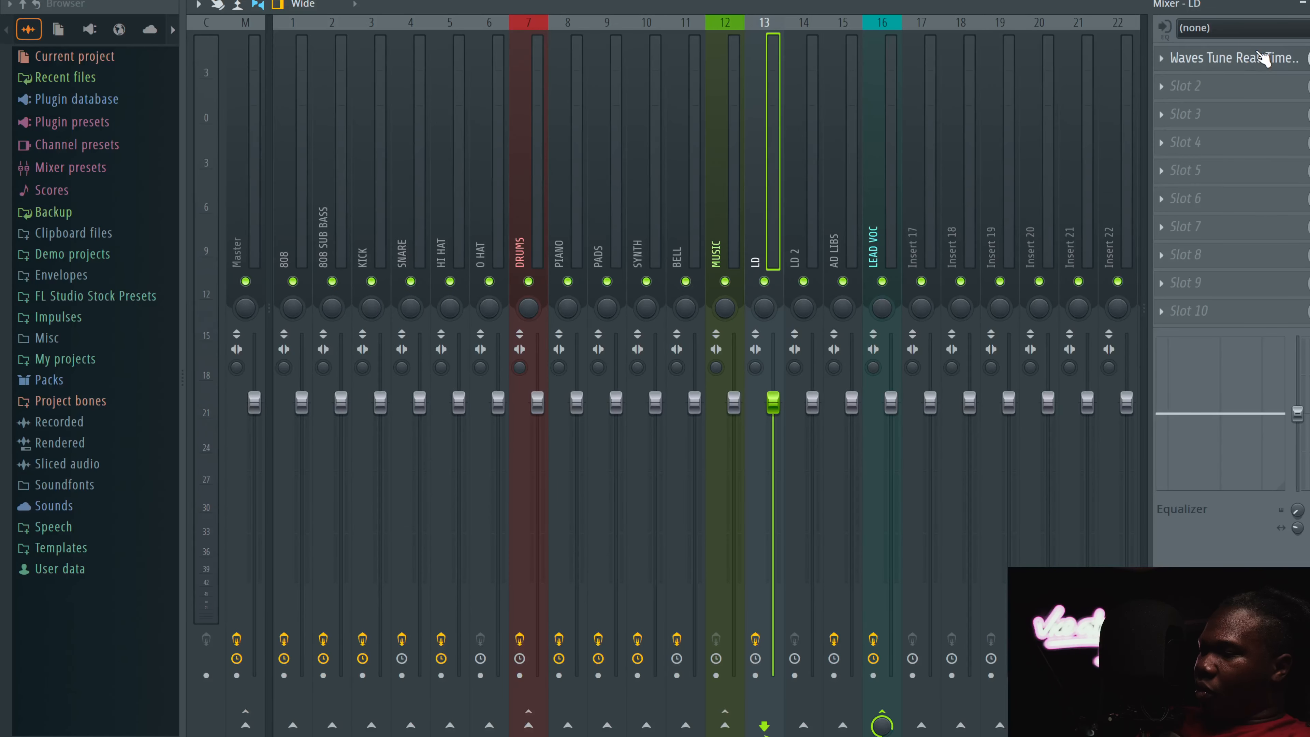
{"action": "left_click", "coordinate": [1259, 58]}
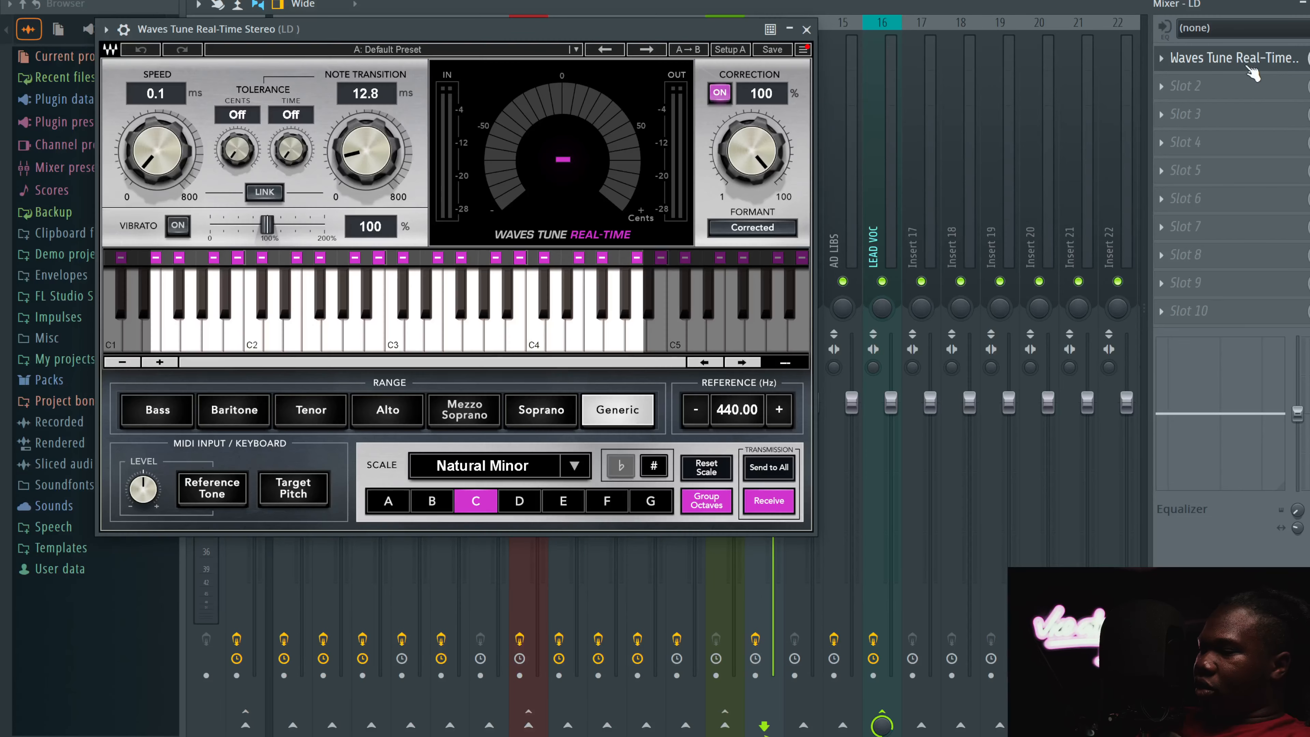
{"action": "left_click", "coordinate": [806, 29]}
{"action": "left_click", "coordinate": [811, 206]}
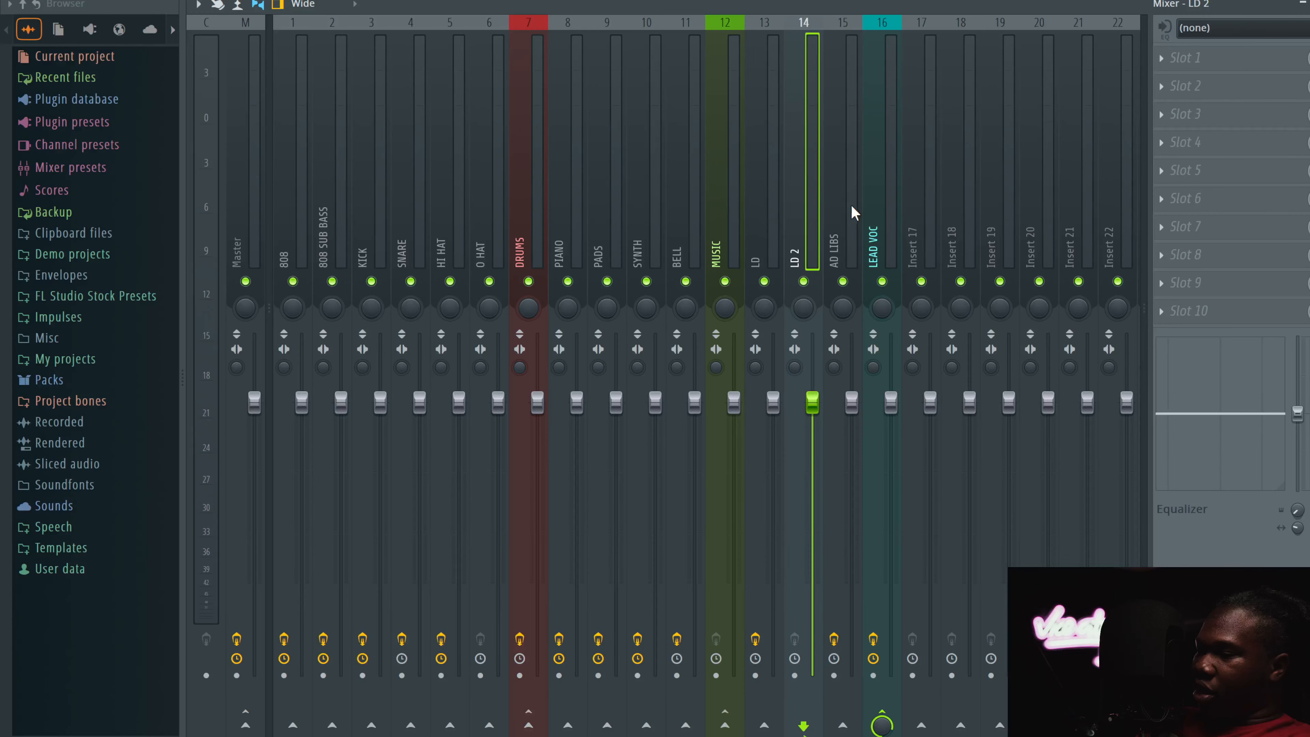
Step: Check the AD LIBS and LEAD VOC effect chains and review the Scheps 73 and UAD Tube-Tech CL 1B settings on LEAD VOC
{"action": "left_click", "coordinate": [850, 204]}
{"action": "left_click", "coordinate": [890, 205]}
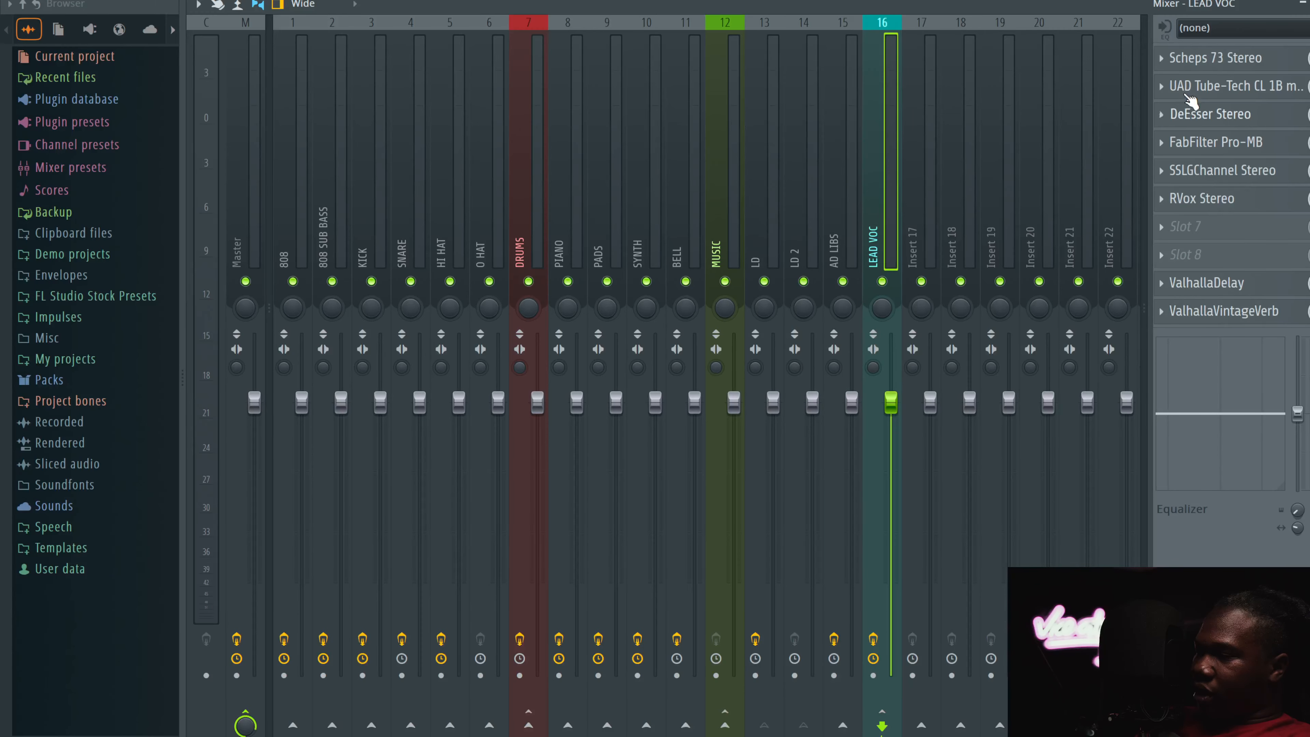
{"action": "left_click", "coordinate": [1215, 58]}
{"action": "left_click", "coordinate": [1232, 85]}
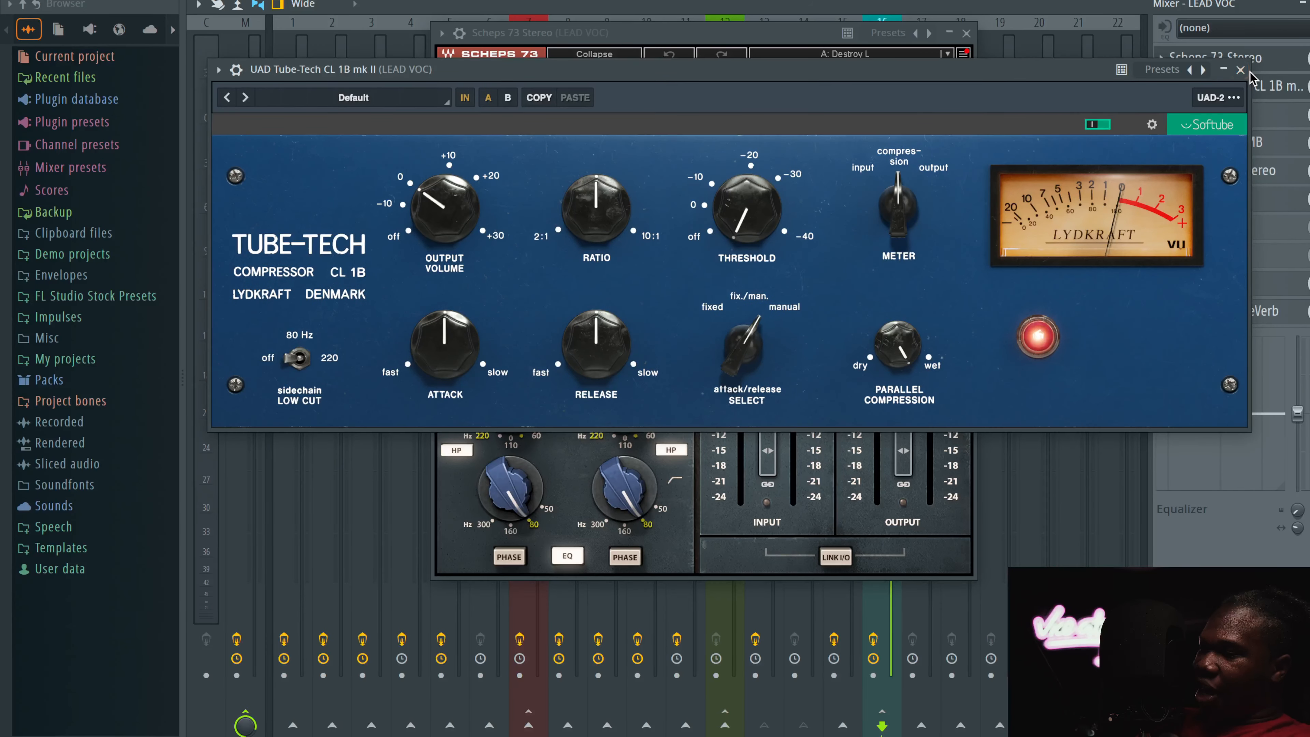
{"action": "left_click", "coordinate": [1239, 69]}
{"action": "left_click", "coordinate": [1246, 60]}
{"action": "left_click", "coordinate": [1244, 62]}
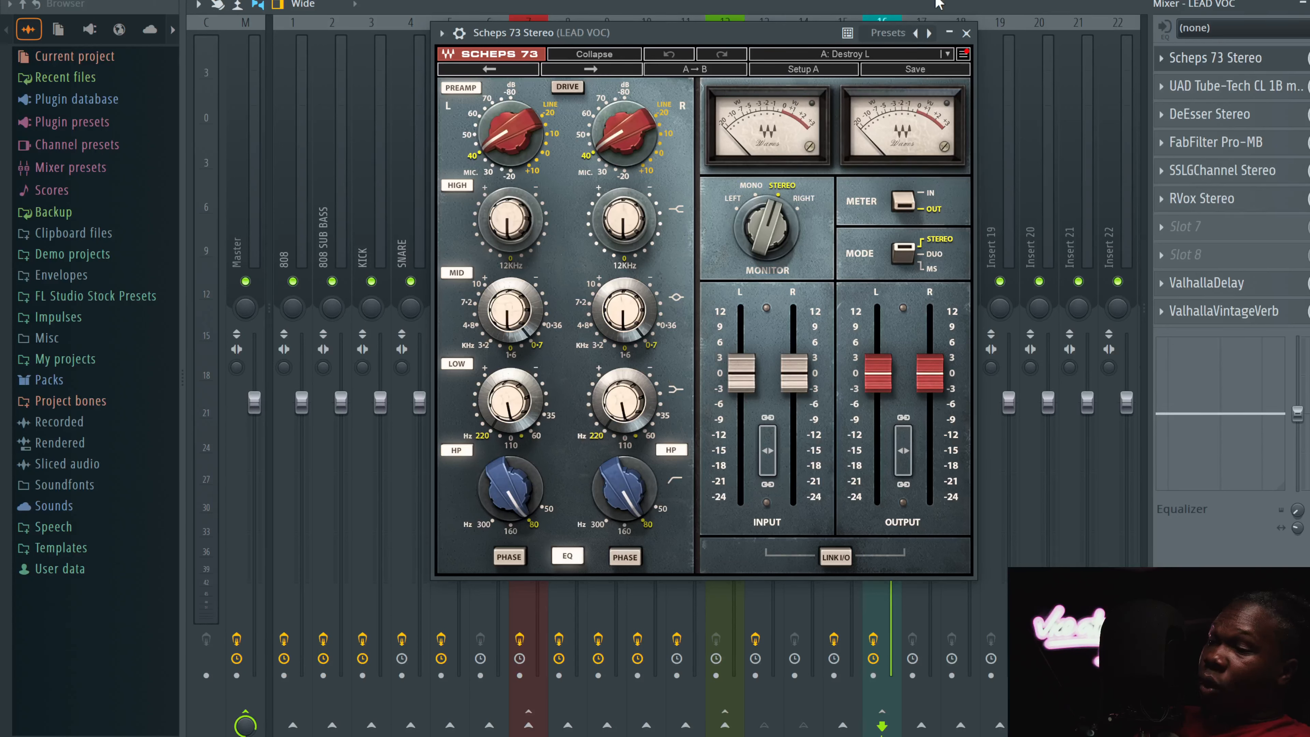
{"action": "left_click", "coordinate": [967, 33]}
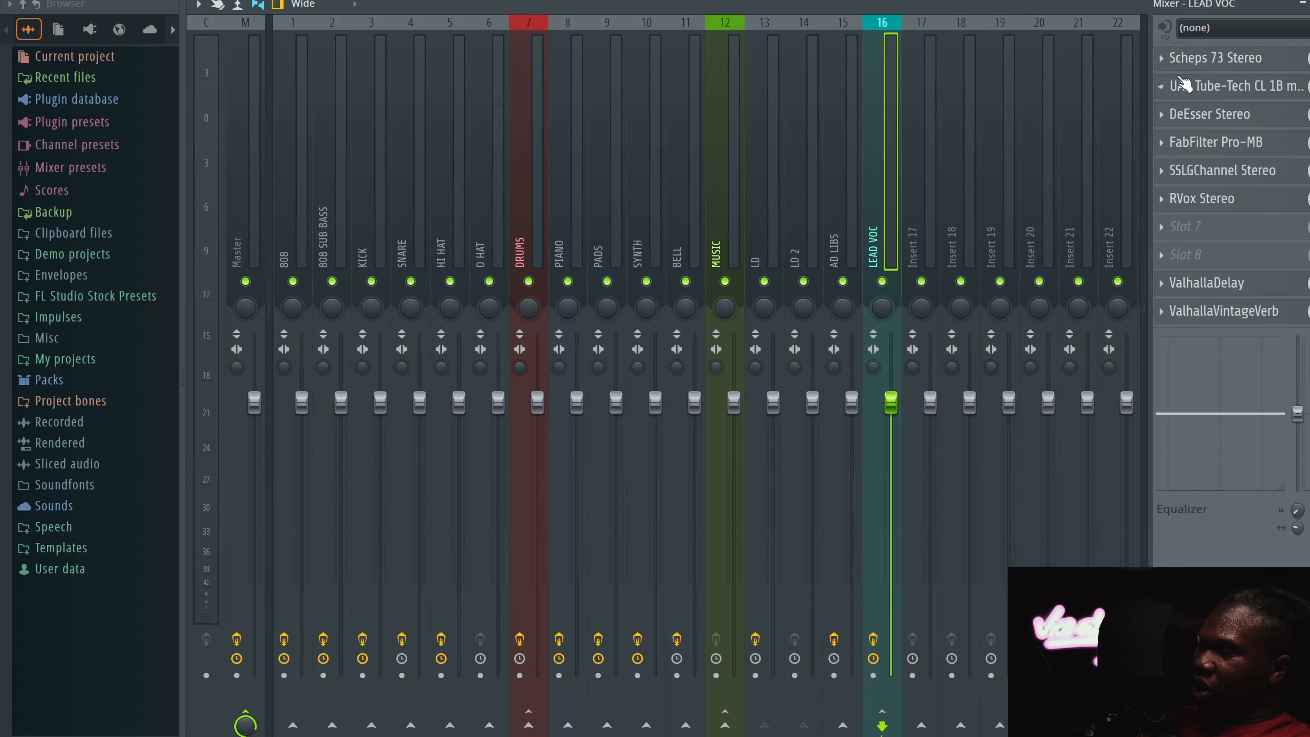
{"action": "left_click", "coordinate": [1181, 84]}
{"action": "left_click", "coordinate": [1250, 85]}
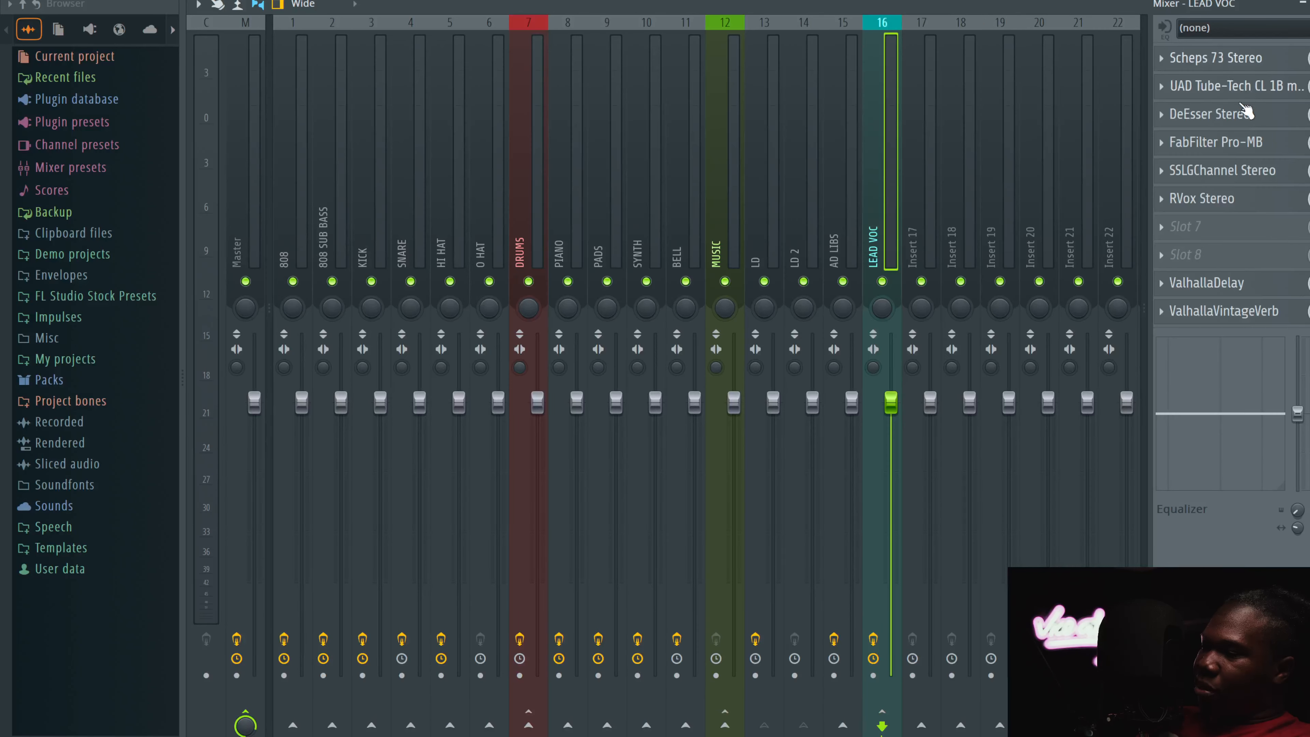
Step: Review band 1 of the FabFilter Pro-MB on the LEAD VOC track and close the plugin
{"action": "left_click", "coordinate": [1237, 142]}
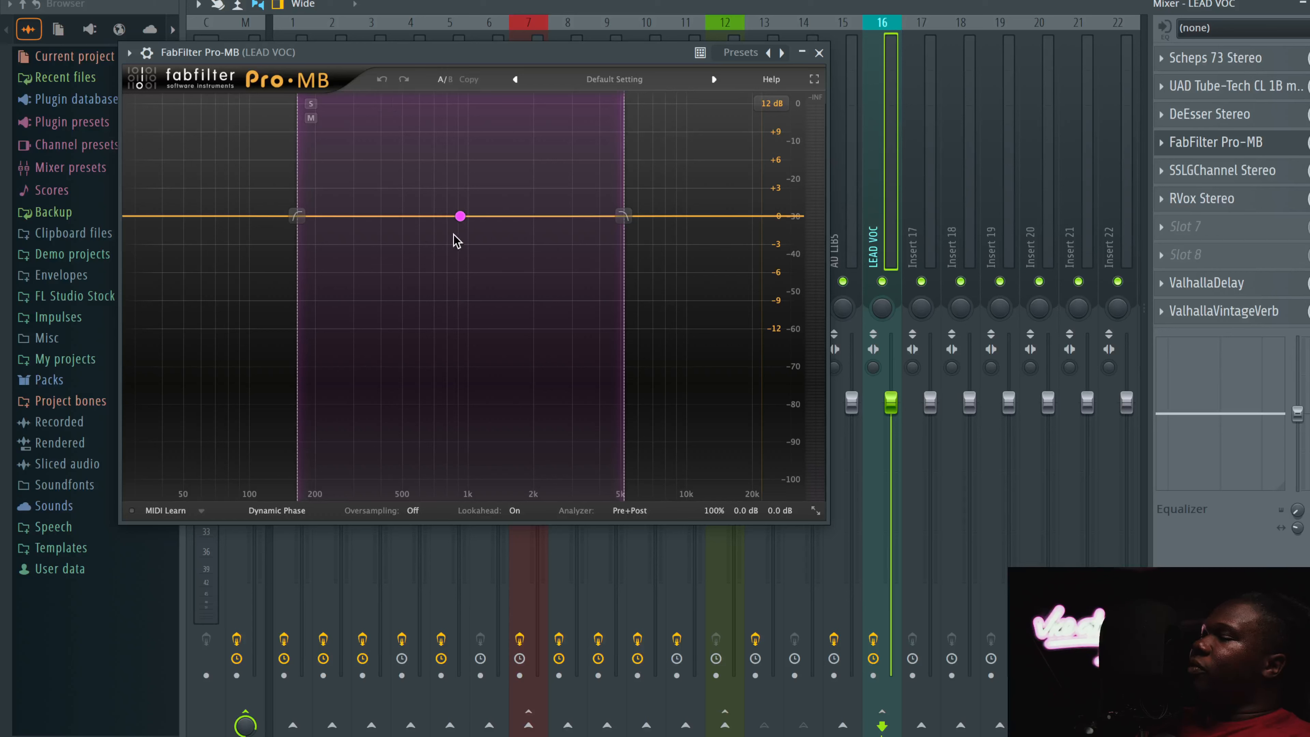
{"action": "mouse_move", "coordinate": [460, 217]}
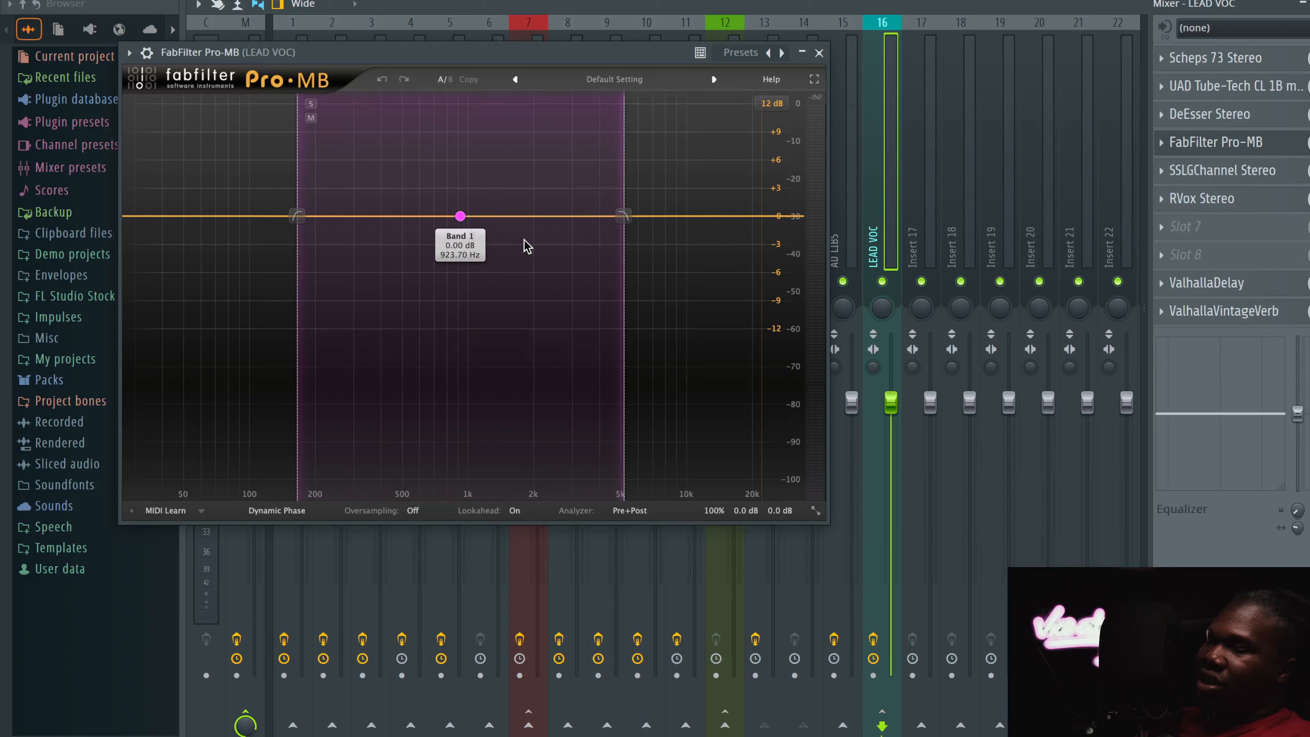
{"action": "left_click", "coordinate": [820, 53]}
Step: Review the SSLGChannel filter, EQ and dynamics settings on the LEAD VOC track and close the plugin
{"action": "left_click", "coordinate": [1258, 171]}
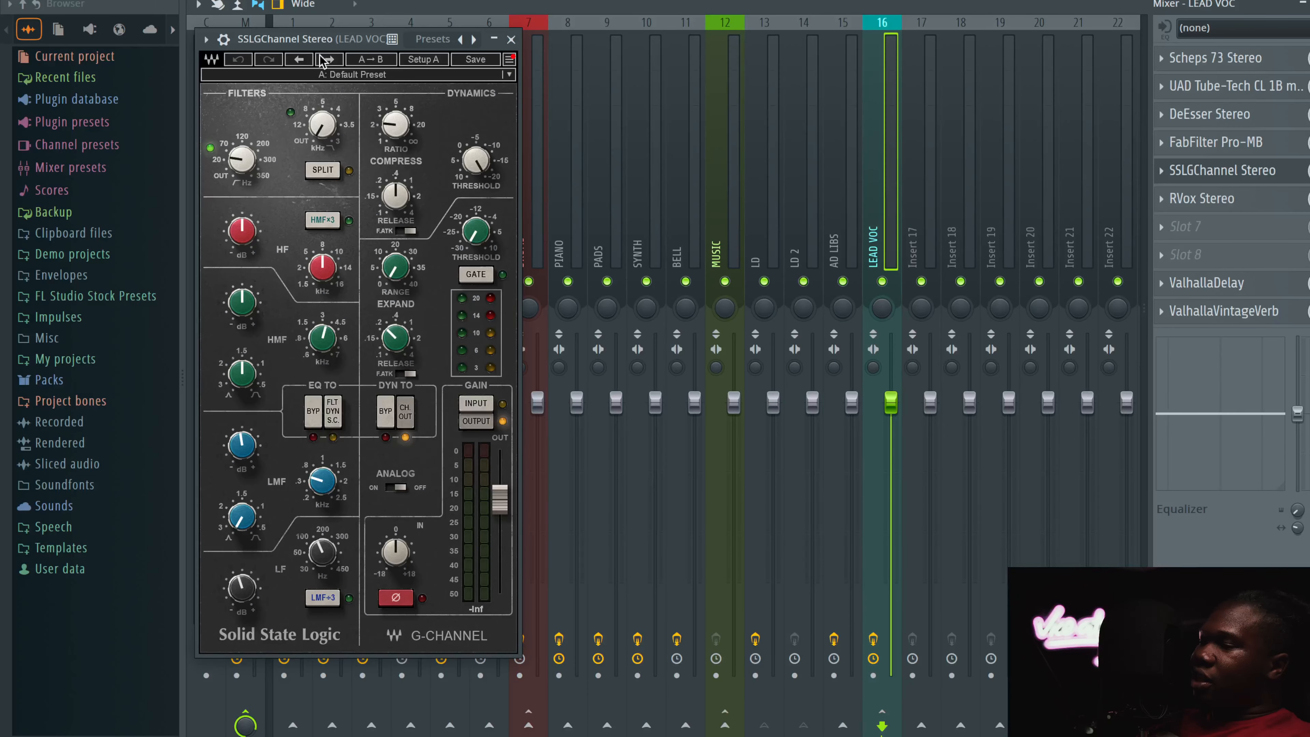
{"action": "left_click_drag", "start_coordinate": [308, 37], "coordinate": [501, 36]}
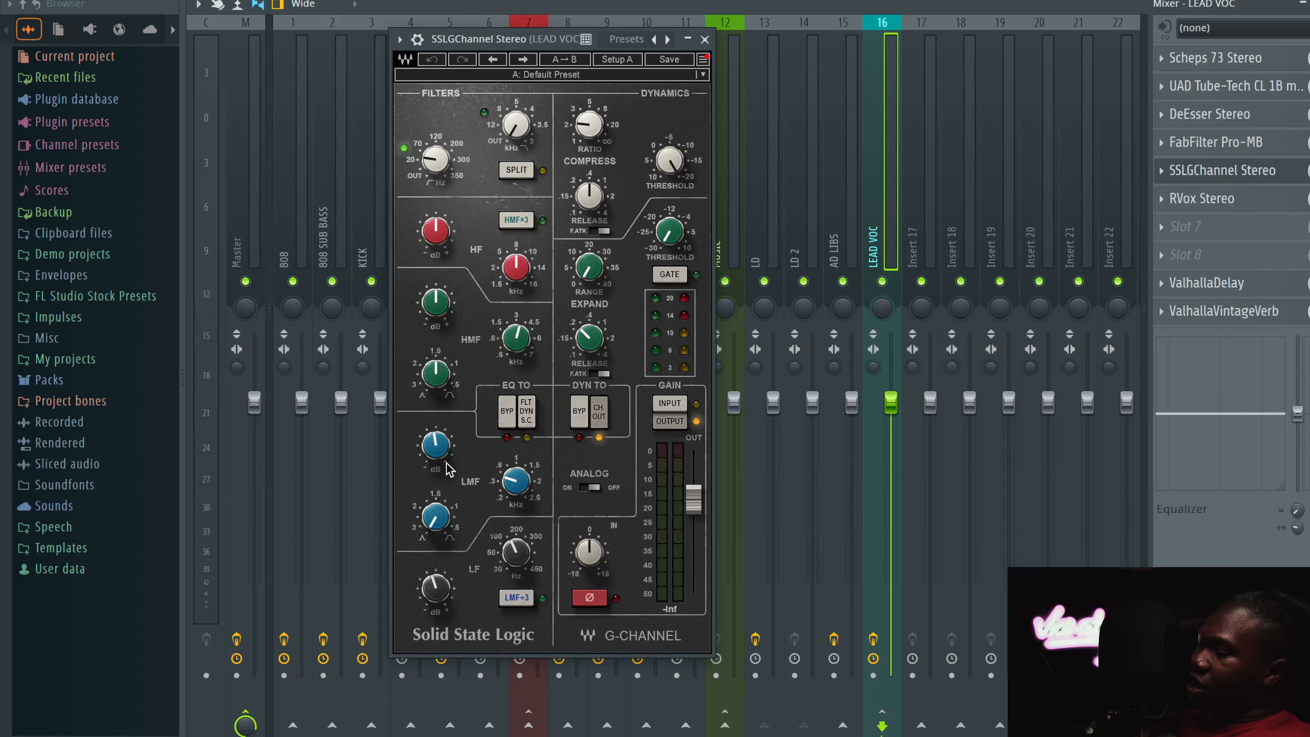
{"action": "left_click", "coordinate": [435, 230]}
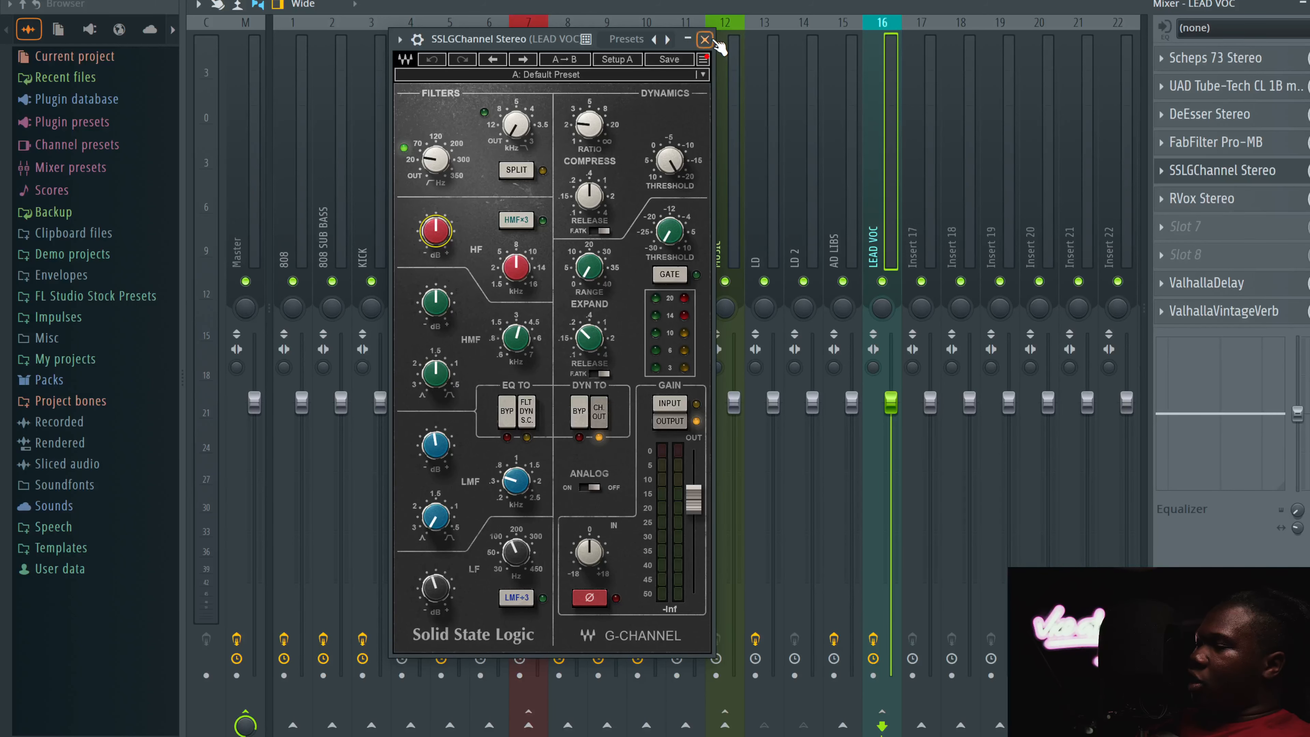
{"action": "left_click", "coordinate": [704, 38]}
Step: Review the ValhallaDelay and ValhallaVintageVerb settings on the LEAD VOC track and close both plugins
{"action": "left_click", "coordinate": [1227, 311]}
{"action": "left_click", "coordinate": [1240, 284]}
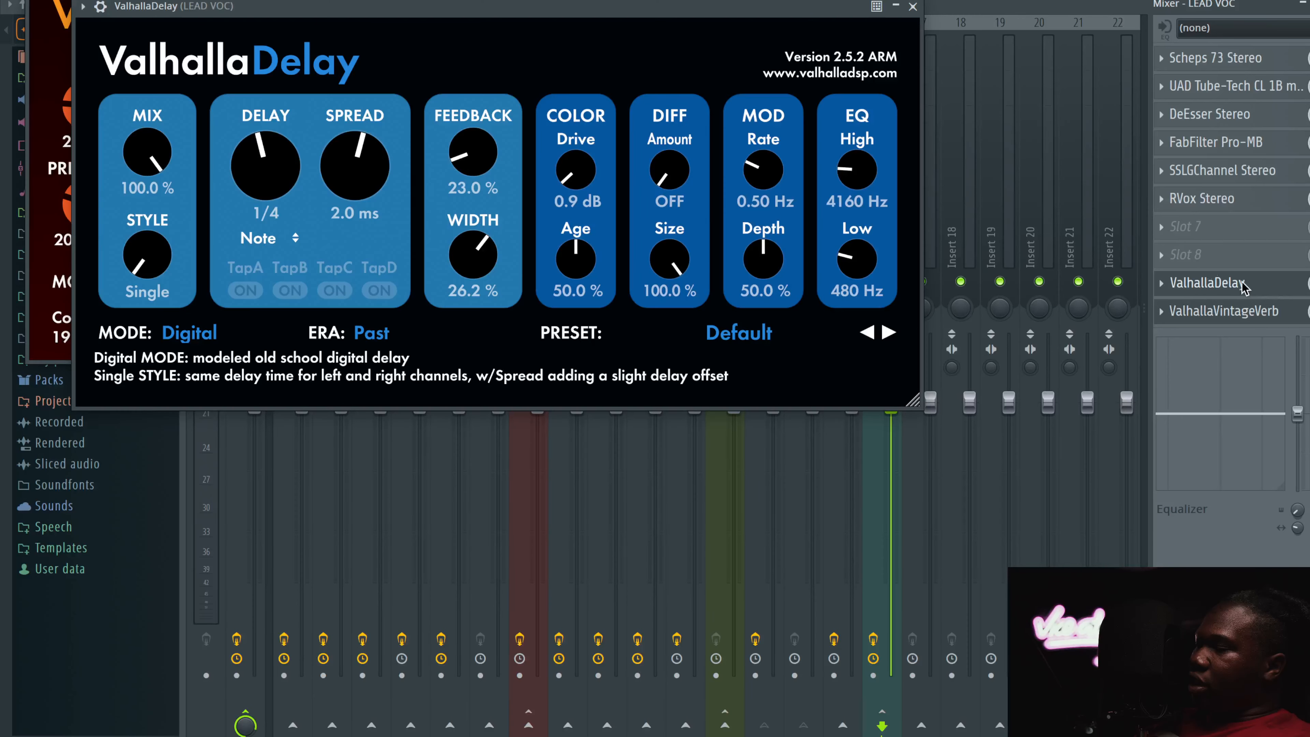
{"action": "left_click", "coordinate": [912, 6]}
{"action": "left_click", "coordinate": [1223, 311]}
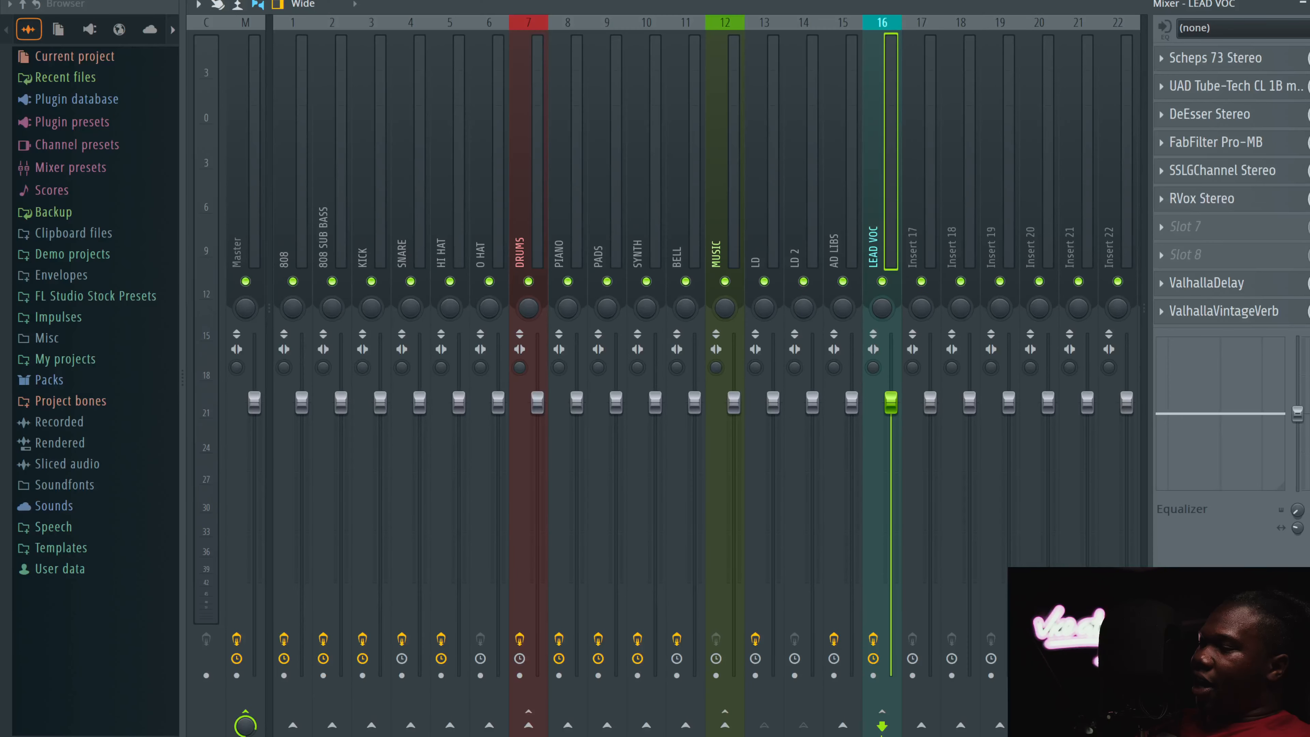